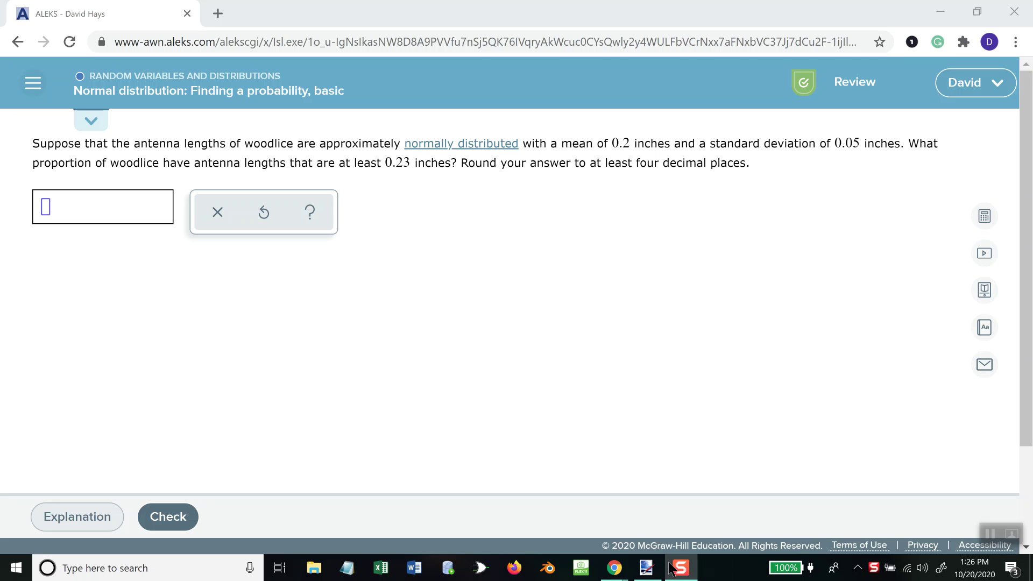
Switch from the ALEKS woodlice antenna problem to the blank paint.net canvas.
key("alt+Tab")
key("alt+Tab")
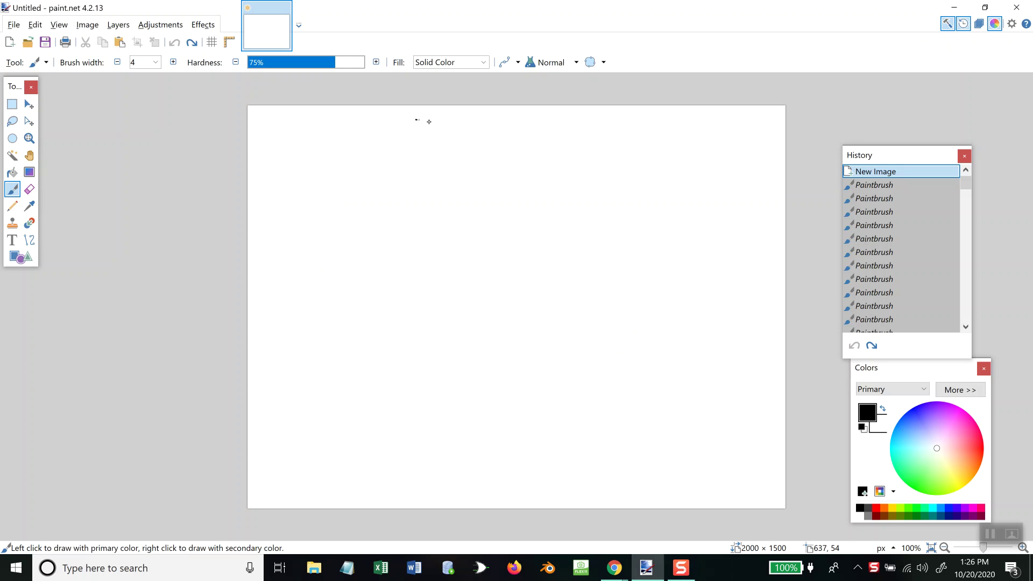
Handwrite z = (x − μ)/σ near the top centre of the paint.net canvas.
left_click_drag(429, 122, 432, 120)
mouse_move(430, 124)
left_mouse_down()
mouse_move(432, 141)
mouse_move(461, 126)
left_mouse_up()
mouse_move(448, 133)
left_mouse_down()
mouse_move(499, 113)
mouse_move(500, 129)
left_mouse_up()
mouse_move(507, 122)
left_mouse_down()
mouse_move(537, 111)
mouse_move(543, 135)
mouse_move(521, 139)
mouse_move(536, 125)
left_mouse_up()
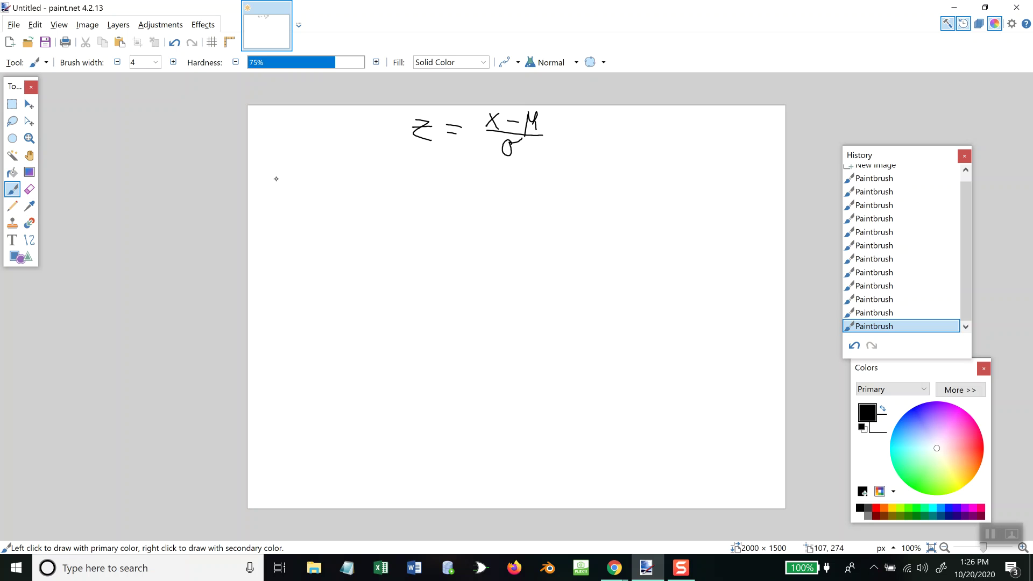
Draw bell curves circled 1, 2, 3 with their cutoff lines and boundary marks.
mouse_move(276, 178)
left_mouse_down()
mouse_move(276, 192)
mouse_move(288, 175)
mouse_move(280, 200)
mouse_move(398, 179)
mouse_move(434, 217)
left_mouse_up()
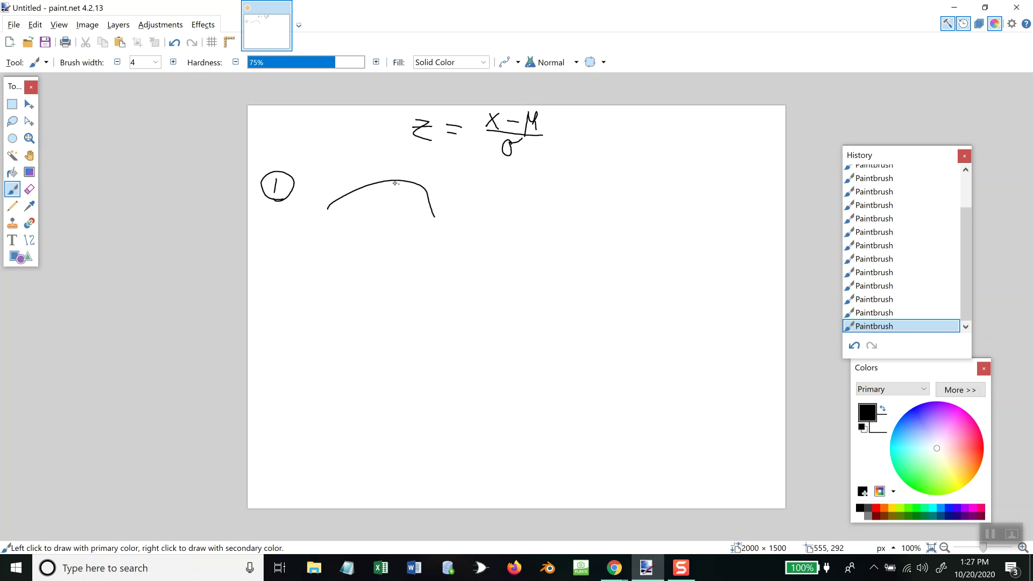
mouse_move(391, 181)
left_mouse_down()
mouse_move(386, 219)
mouse_move(358, 201)
mouse_move(345, 207)
mouse_move(381, 212)
mouse_move(353, 210)
left_mouse_up()
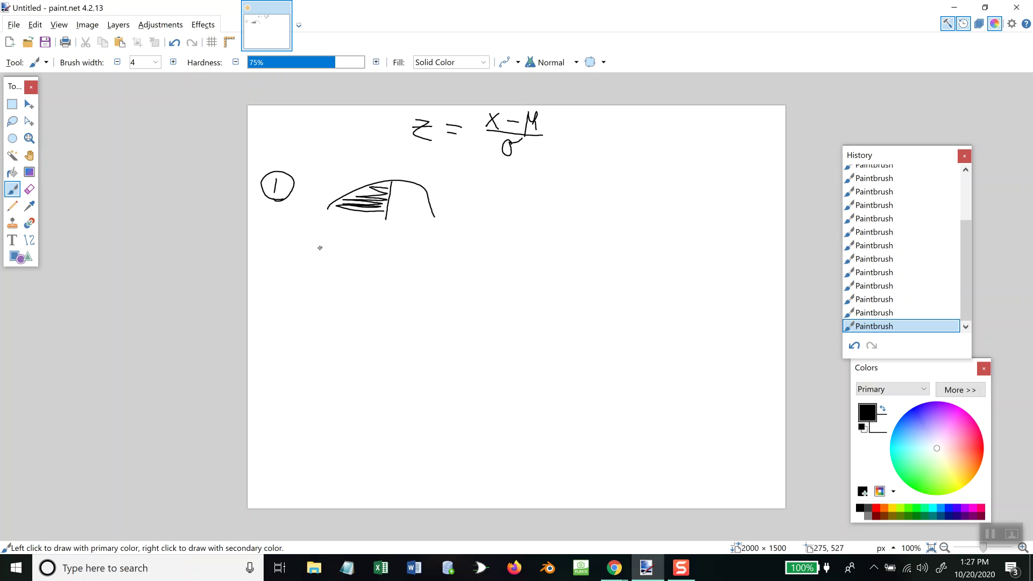
mouse_move(280, 262)
left_mouse_down()
mouse_move(282, 273)
mouse_move(297, 257)
mouse_move(291, 278)
left_mouse_up()
mouse_move(325, 284)
left_mouse_down()
mouse_move(366, 262)
mouse_move(431, 289)
left_mouse_up()
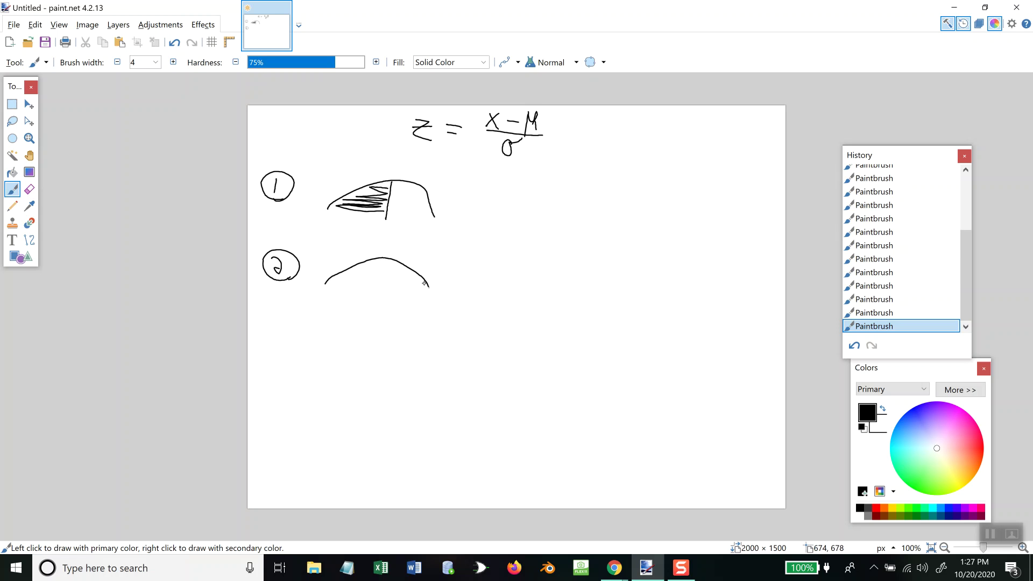
mouse_move(386, 260)
left_mouse_down()
mouse_move(384, 296)
mouse_move(415, 278)
mouse_move(390, 287)
mouse_move(429, 291)
left_mouse_up()
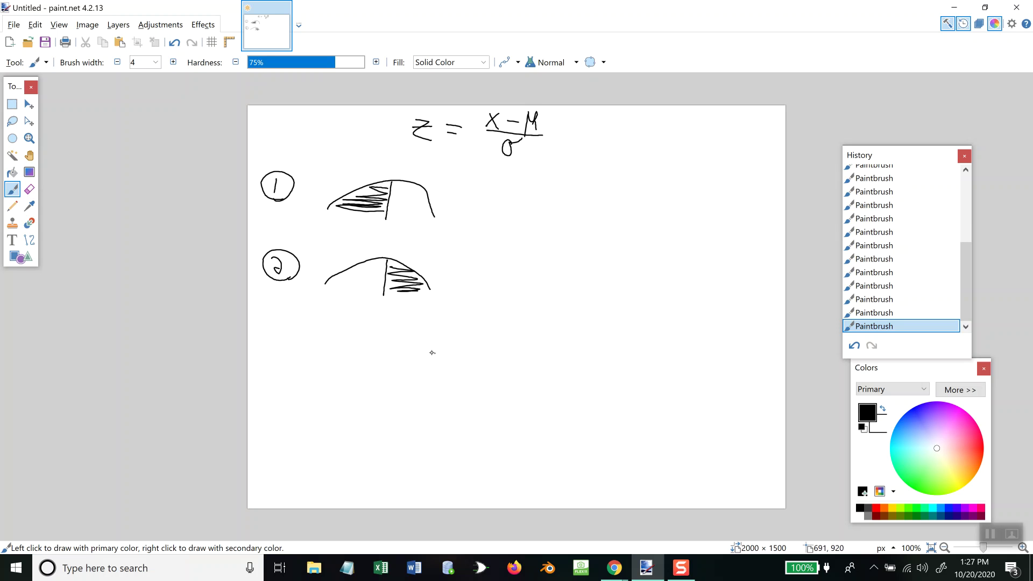
mouse_move(273, 355)
left_mouse_down()
mouse_move(275, 364)
mouse_move(286, 337)
mouse_move(293, 374)
mouse_move(342, 352)
mouse_move(445, 374)
left_mouse_up()
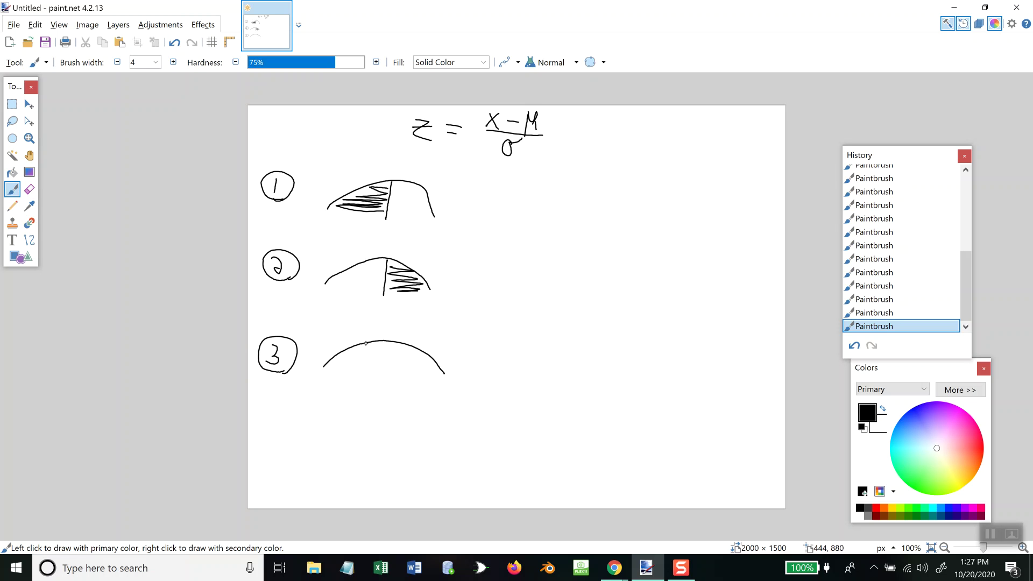
mouse_move(365, 343)
left_mouse_down()
mouse_move(363, 370)
mouse_move(405, 371)
mouse_move(371, 360)
mouse_move(368, 369)
mouse_move(401, 369)
left_mouse_up()
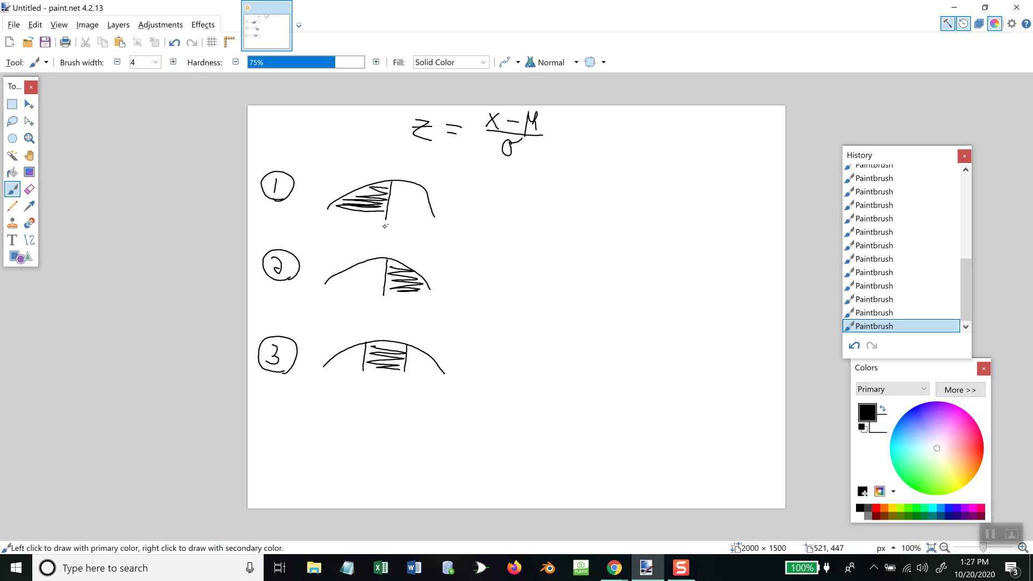
Label the curves' cutoffs x, x, and x1 and x2 on the third curve.
mouse_move(380, 225)
left_mouse_down()
mouse_move(389, 235)
mouse_move(380, 235)
left_mouse_up()
left_click_drag(379, 299, 378, 309)
left_click_drag(354, 377, 356, 389)
left_click_drag(366, 383, 407, 394)
mouse_move(406, 382)
left_mouse_down()
mouse_move(400, 393)
mouse_move(415, 396)
left_mouse_up()
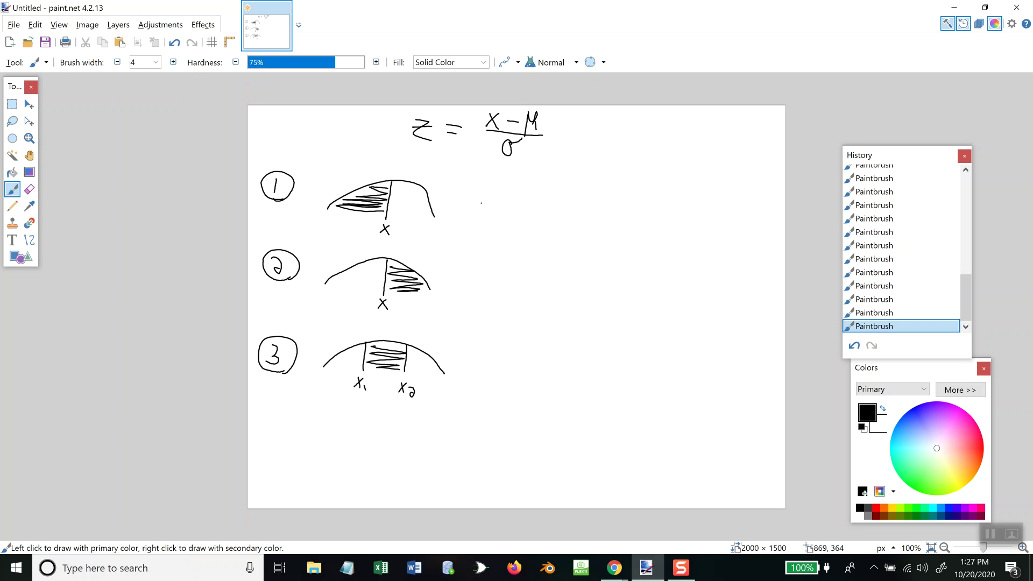
Open ALEKS's built-in calculator and move it up and to the right of the problem.
key("alt+Tab")
key("alt+Tab")
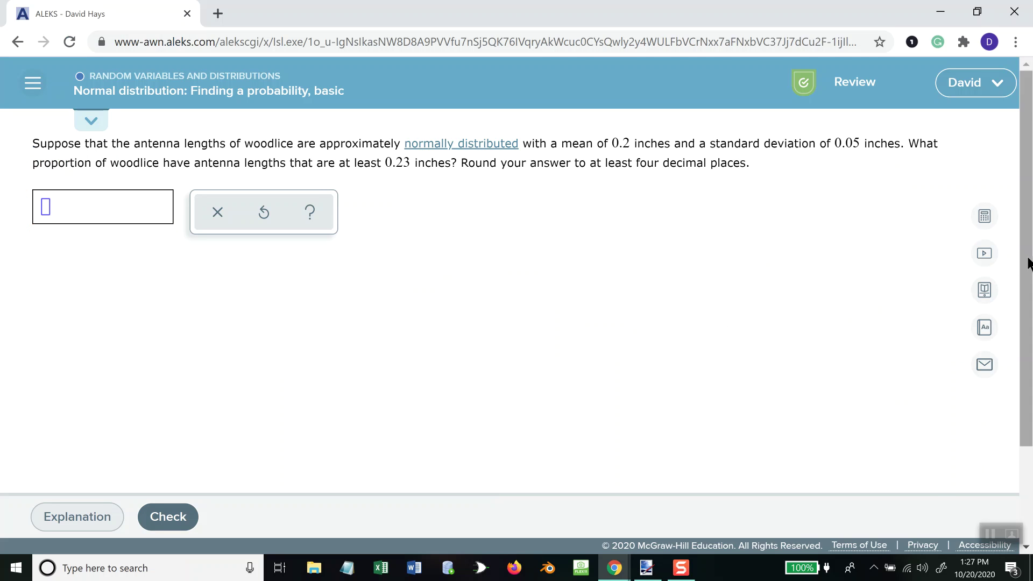
left_click(985, 216)
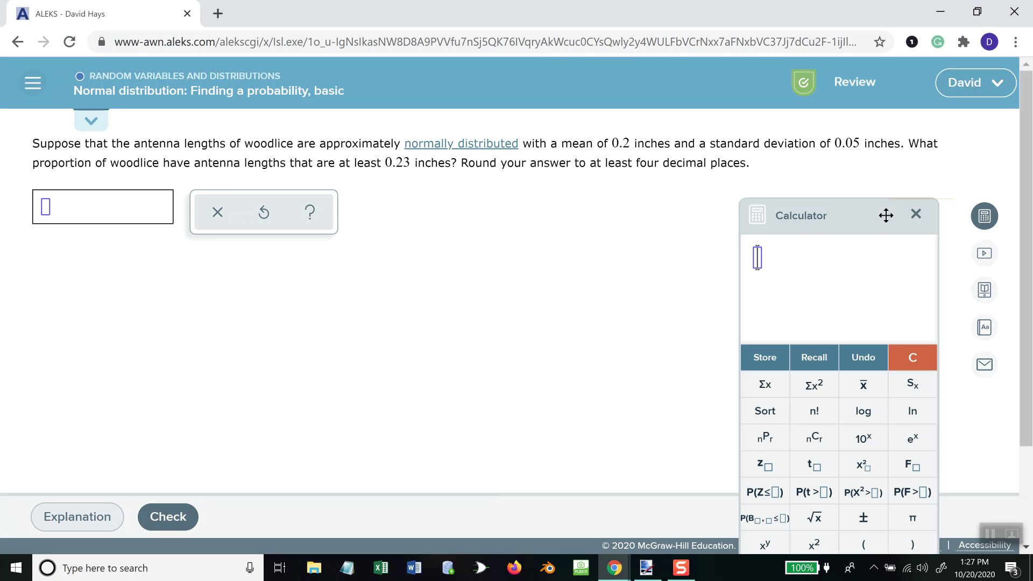
left_click_drag(886, 215, 870, 122)
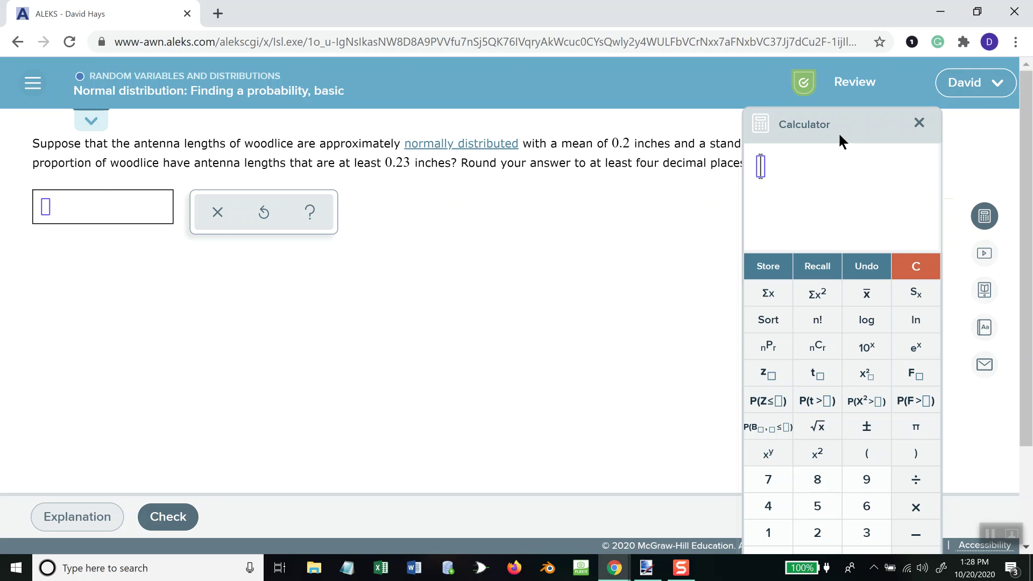
left_click_drag(838, 131, 895, 134)
key("alt+Tab")
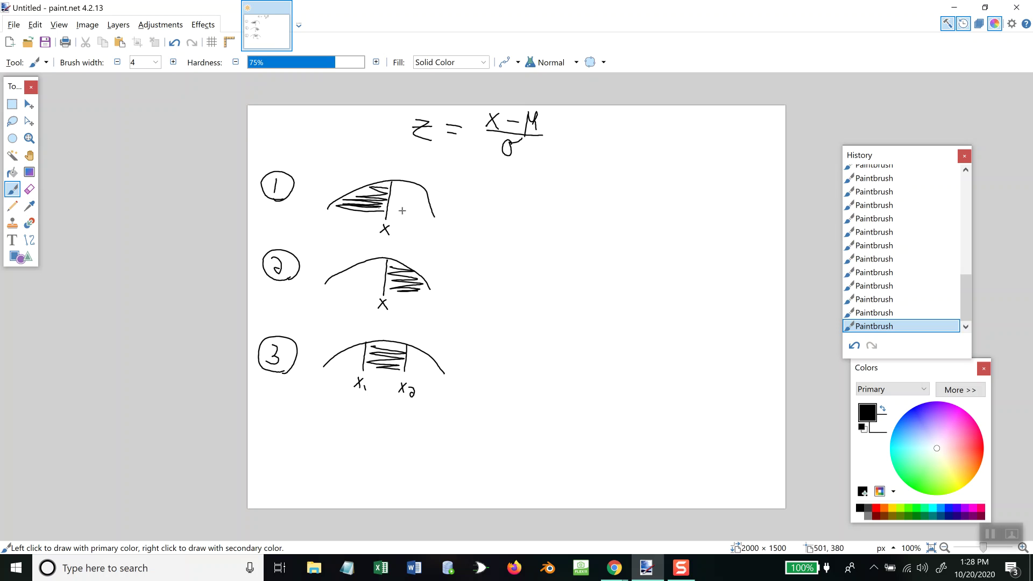
Write a boxed P(z ≤ □) and the fraction (x − μ)/σ beside the first curve.
key("alt+Tab")
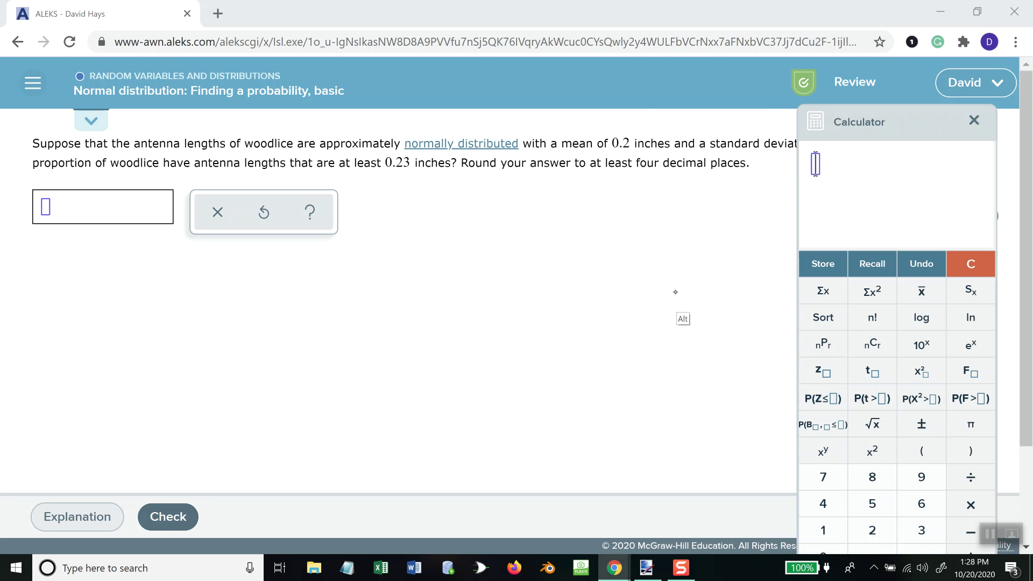
key("alt+Tab")
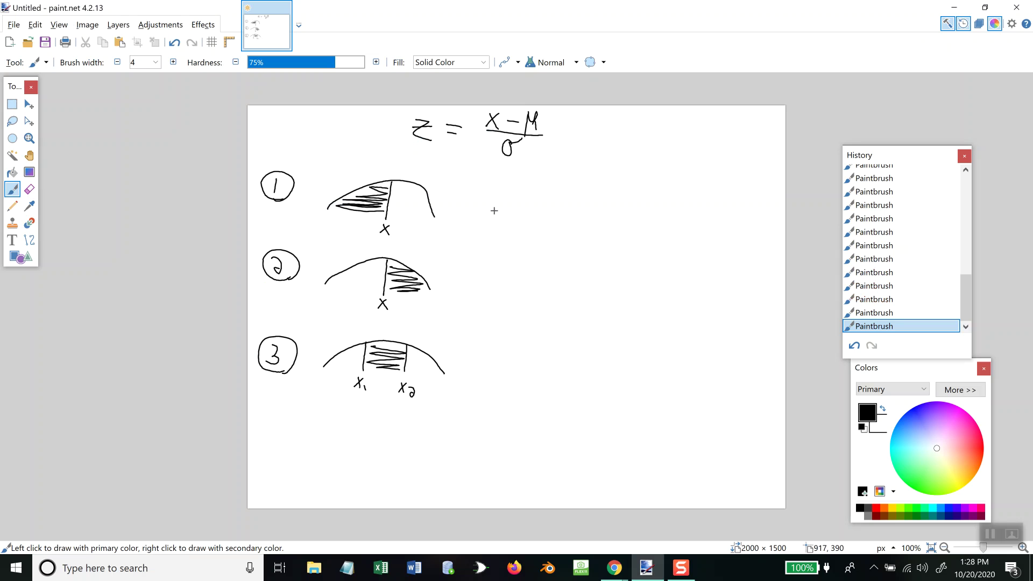
mouse_move(494, 211)
left_mouse_down()
mouse_move(494, 193)
mouse_move(537, 212)
mouse_move(580, 194)
mouse_move(588, 213)
mouse_move(565, 213)
mouse_move(588, 216)
mouse_move(493, 221)
mouse_move(485, 185)
mouse_move(610, 183)
mouse_move(598, 223)
left_mouse_up()
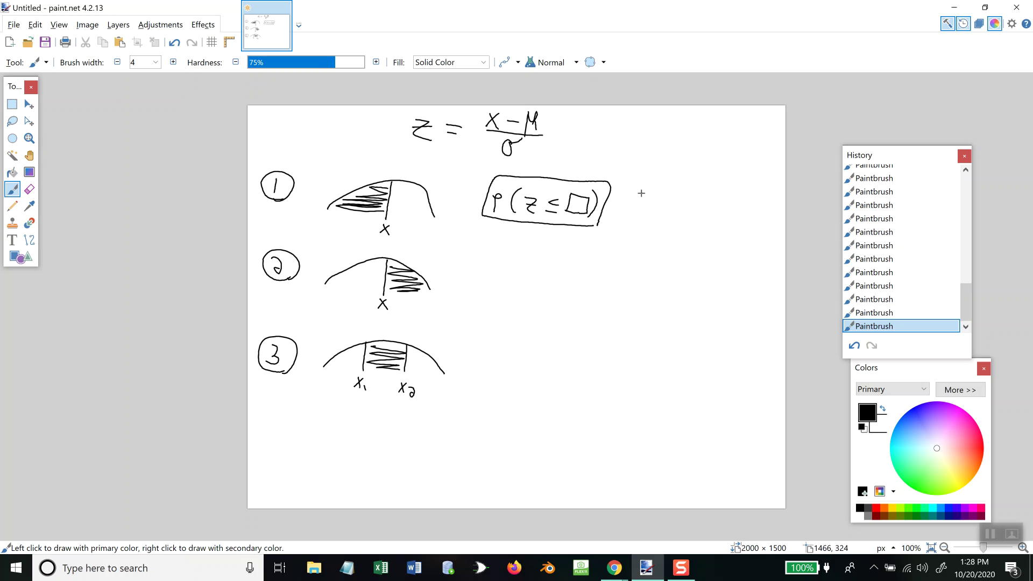
left_click_drag(640, 197, 649, 182)
mouse_move(638, 182)
left_mouse_down()
mouse_move(650, 197)
mouse_move(669, 188)
mouse_move(675, 202)
mouse_move(685, 181)
mouse_move(662, 203)
mouse_move(683, 205)
left_mouse_up()
mouse_move(668, 209)
left_mouse_down()
mouse_move(659, 221)
mouse_move(677, 208)
left_mouse_up()
Add a boxed equals sign after the fraction and nudge the ALEKS calculator higher.
key("alt+Tab")
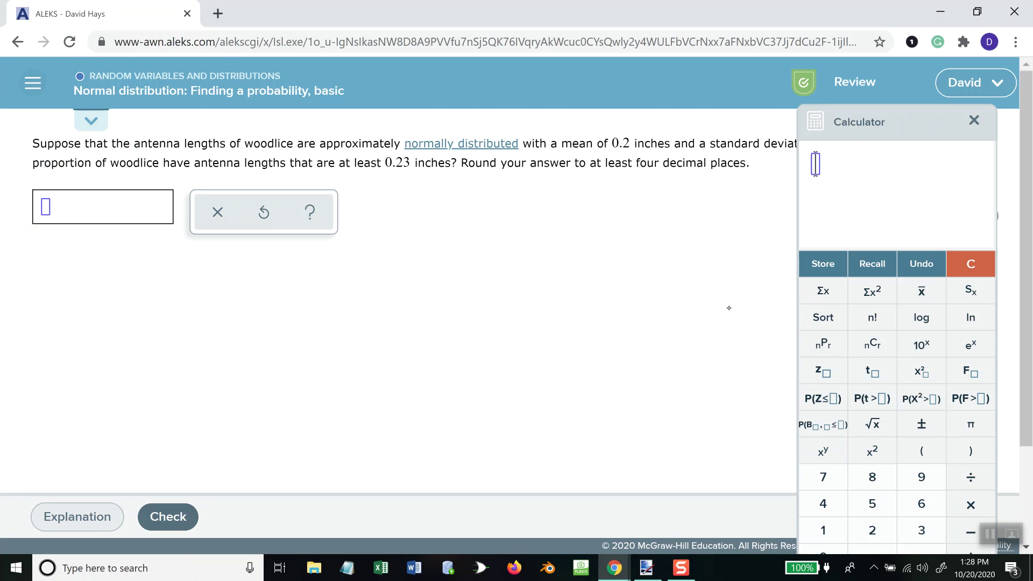
key("alt+Tab")
mouse_move(715, 213)
left_mouse_down()
mouse_move(746, 193)
mouse_move(713, 214)
mouse_move(743, 207)
left_mouse_up()
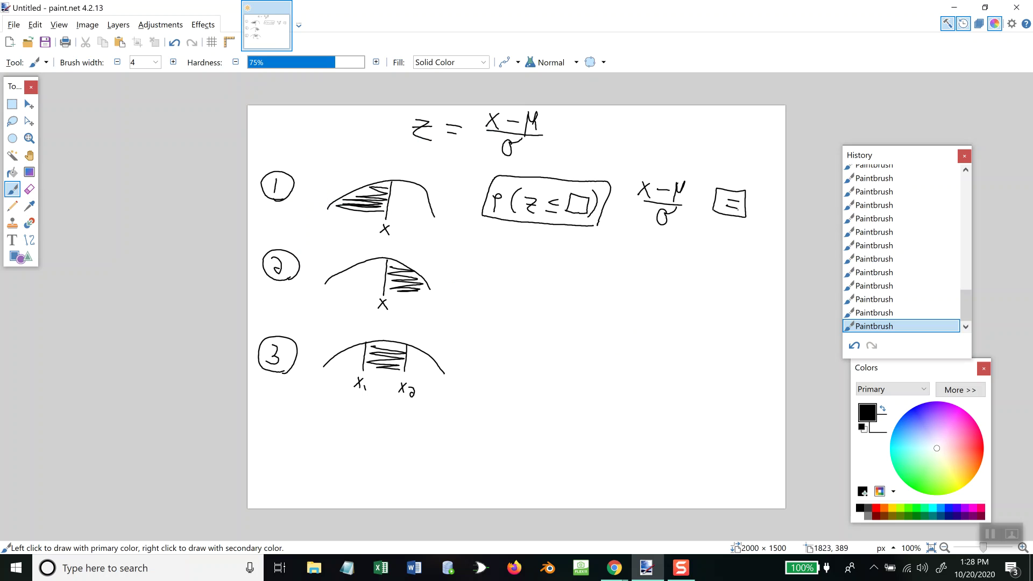
key("alt+Tab")
scroll(673, 272, "down", 2)
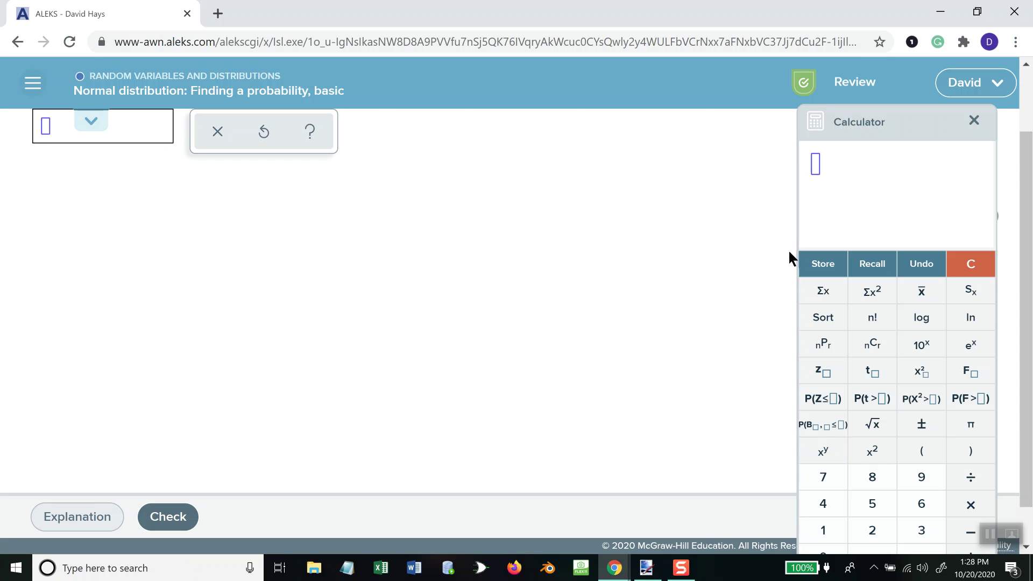
scroll(721, 314, "up", 2)
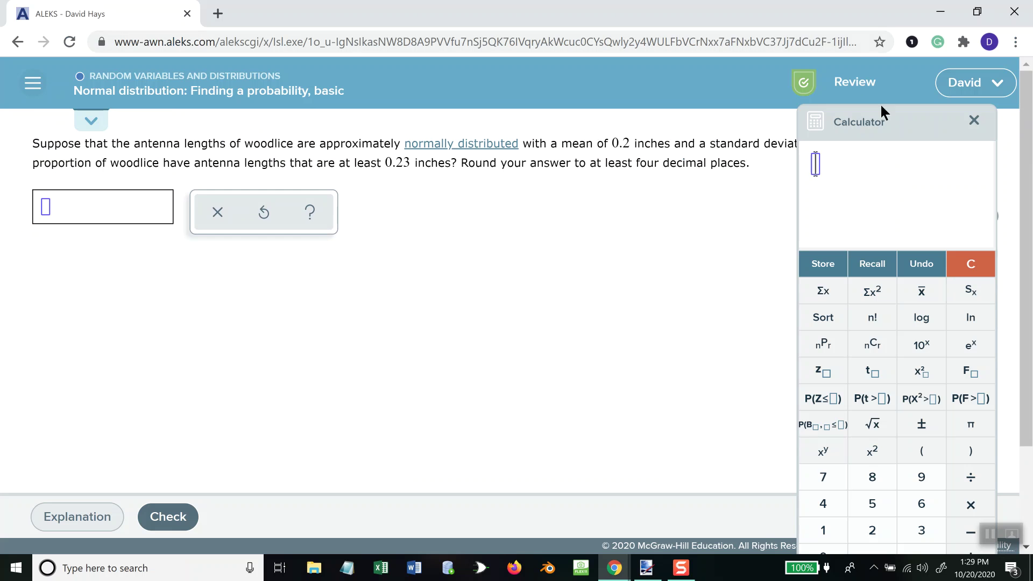
left_click_drag(915, 121, 907, 85)
key("alt+Tab")
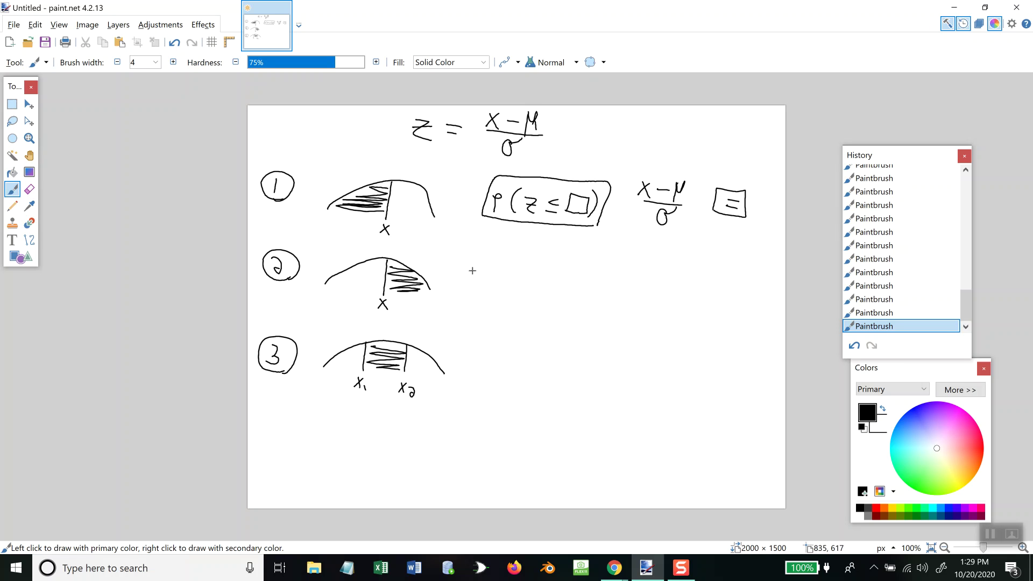
Beside curve 2, write 1 − P(z ≤ □), (x − μ)/σ and a boxed equals sign.
left_click_drag(471, 268, 469, 290)
mouse_move(483, 280)
left_mouse_down()
mouse_move(535, 294)
mouse_move(556, 281)
mouse_move(563, 295)
mouse_move(590, 296)
left_mouse_up()
mouse_move(597, 274)
left_mouse_down()
mouse_move(595, 301)
mouse_move(625, 302)
mouse_move(595, 304)
left_mouse_up()
mouse_move(629, 273)
left_mouse_down()
mouse_move(626, 306)
mouse_move(572, 313)
mouse_move(511, 303)
mouse_move(516, 269)
mouse_move(648, 270)
mouse_move(636, 311)
mouse_move(677, 276)
mouse_move(692, 284)
left_mouse_up()
mouse_move(701, 275)
left_mouse_down()
mouse_move(698, 295)
mouse_move(714, 291)
mouse_move(700, 307)
mouse_move(761, 314)
mouse_move(753, 296)
left_mouse_up()
left_click_drag(742, 302, 756, 301)
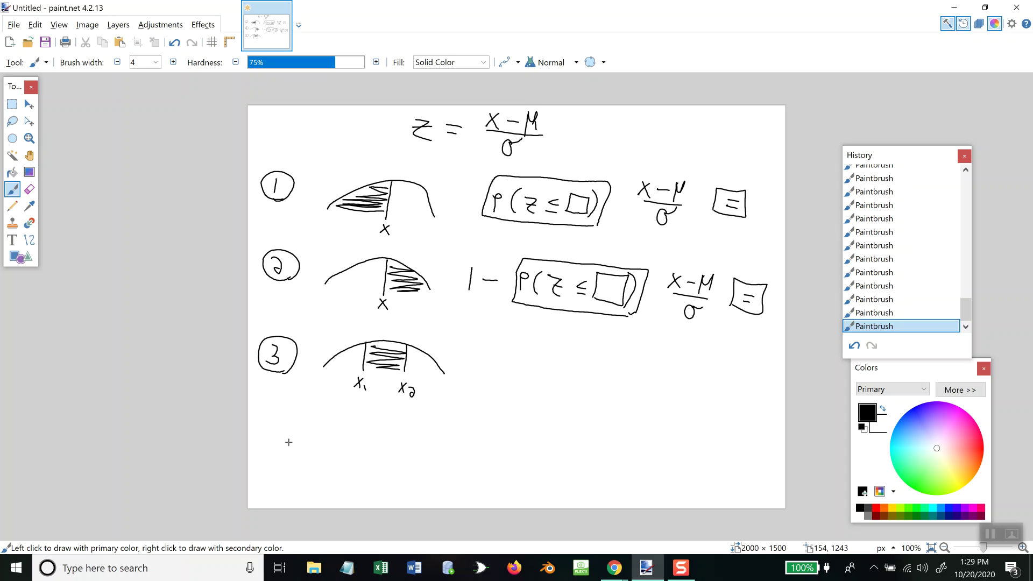
Under curve 3, write P(z ≤ □) for (x2 − μ)/σ minus P(z ≤ □) for (x1 − μ)/σ.
left_click_drag(329, 431, 337, 447)
mouse_move(395, 430)
left_mouse_down()
mouse_move(378, 453)
mouse_move(323, 459)
mouse_move(283, 433)
mouse_move(342, 416)
mouse_move(422, 425)
left_mouse_up()
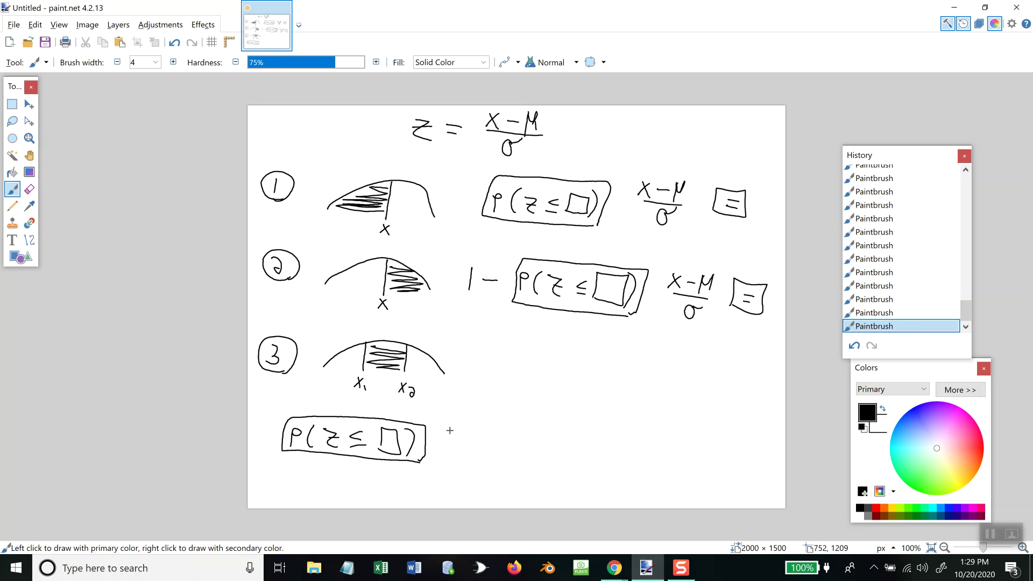
left_click_drag(459, 429, 466, 435)
mouse_move(473, 428)
left_mouse_down()
mouse_move(488, 425)
mouse_move(489, 438)
left_mouse_up()
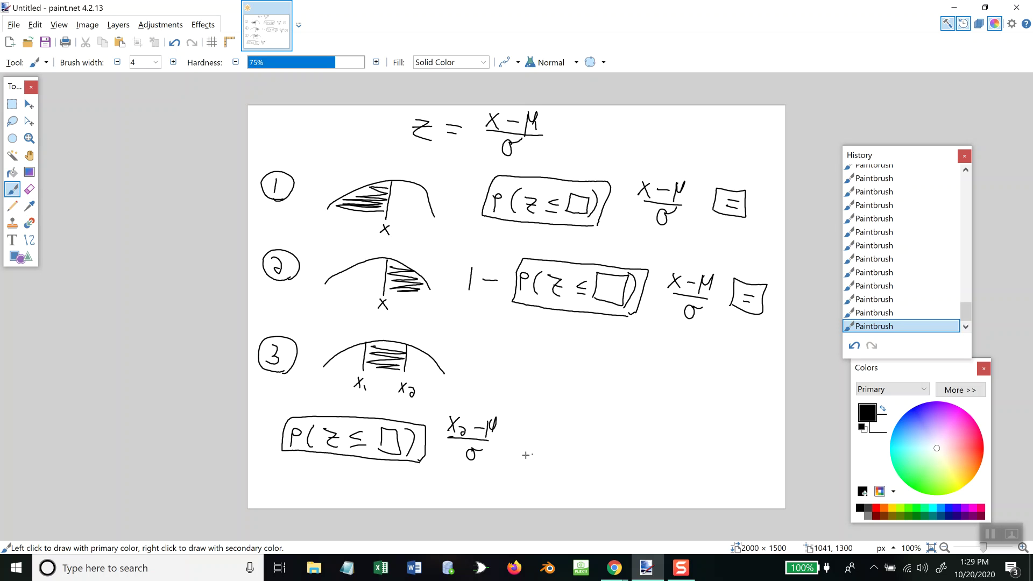
mouse_move(521, 449)
left_mouse_down()
mouse_move(546, 455)
mouse_move(525, 456)
left_mouse_up()
left_click_drag(530, 442, 545, 442)
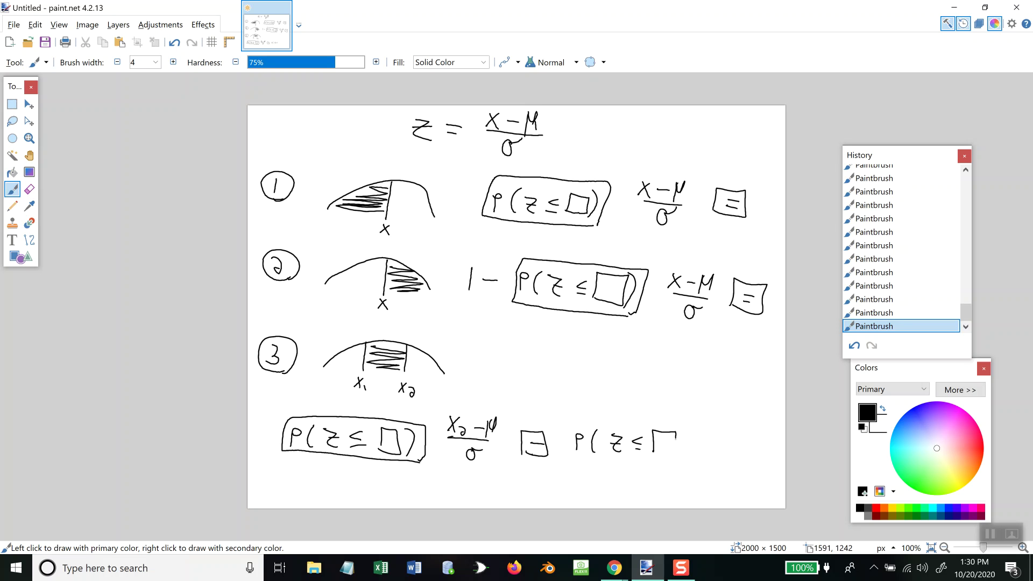
mouse_move(676, 441)
left_mouse_down()
mouse_move(652, 455)
mouse_move(682, 456)
mouse_move(595, 462)
mouse_move(608, 420)
mouse_move(721, 428)
left_mouse_up()
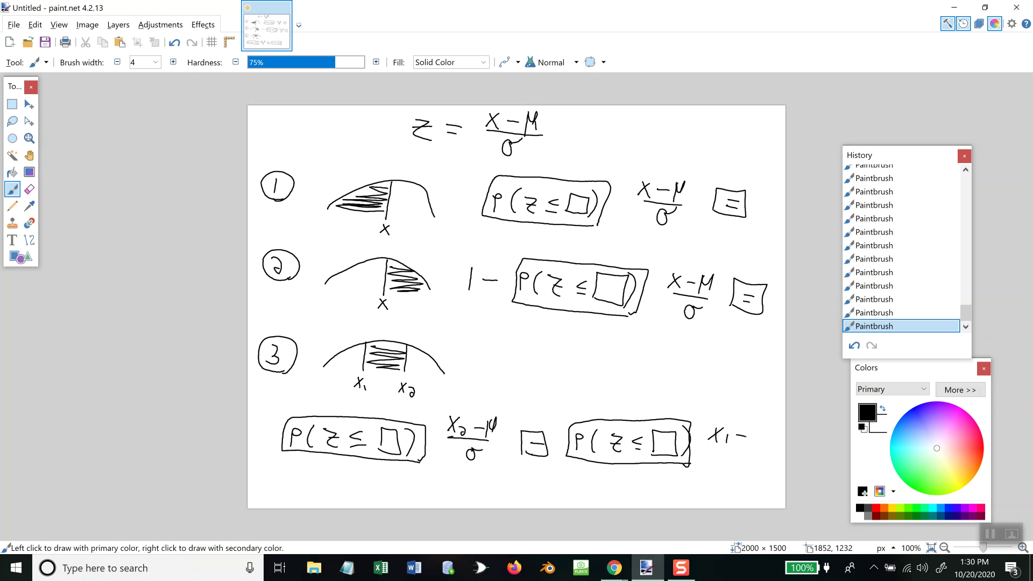
left_click_drag(770, 447, 720, 447)
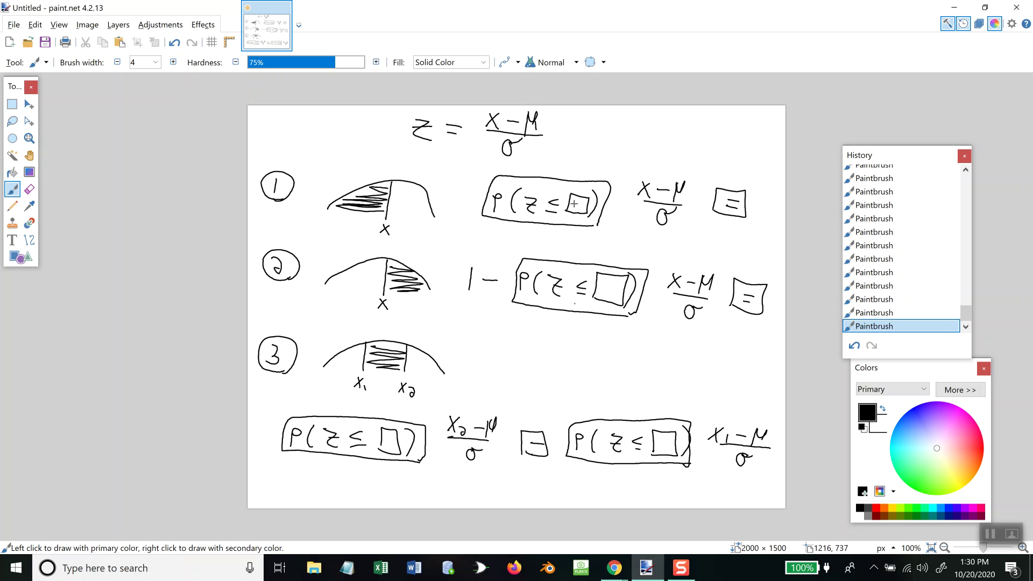
Move the ALEKS calculator to the page's top right so the whole woodlice question shows.
key("alt+Tab")
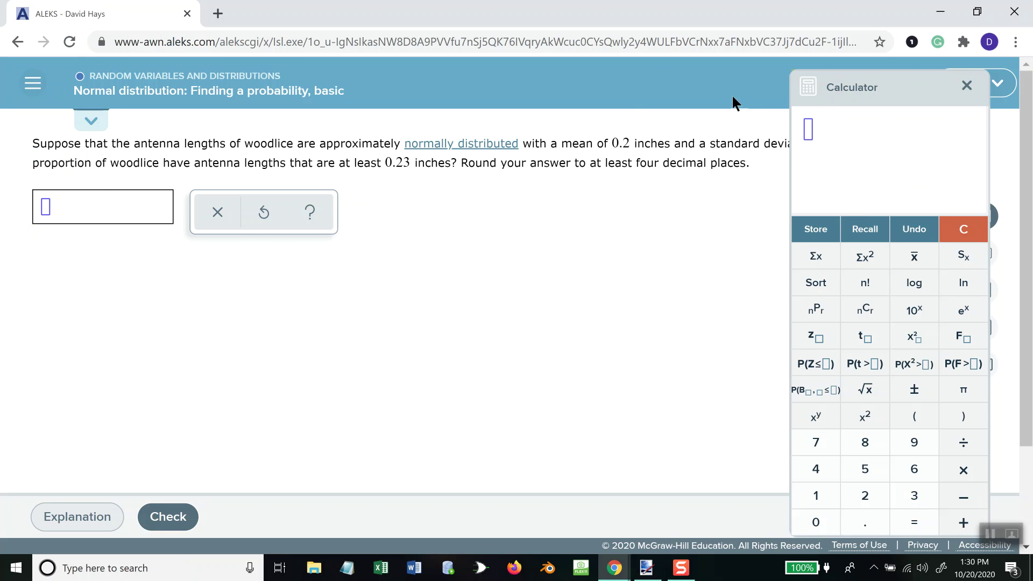
left_click_drag(882, 81, 927, 69)
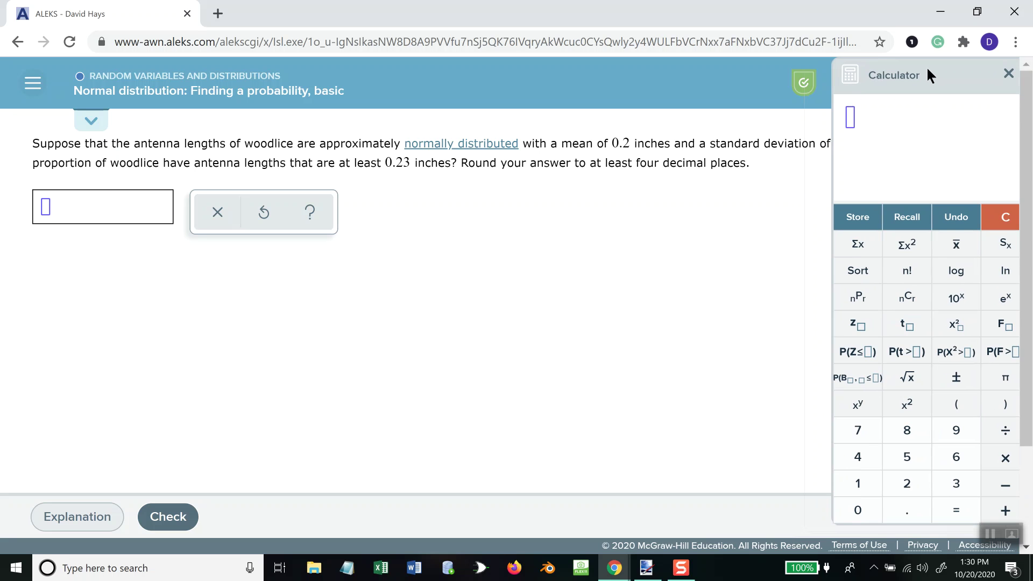
left_click_drag(928, 68, 875, 179)
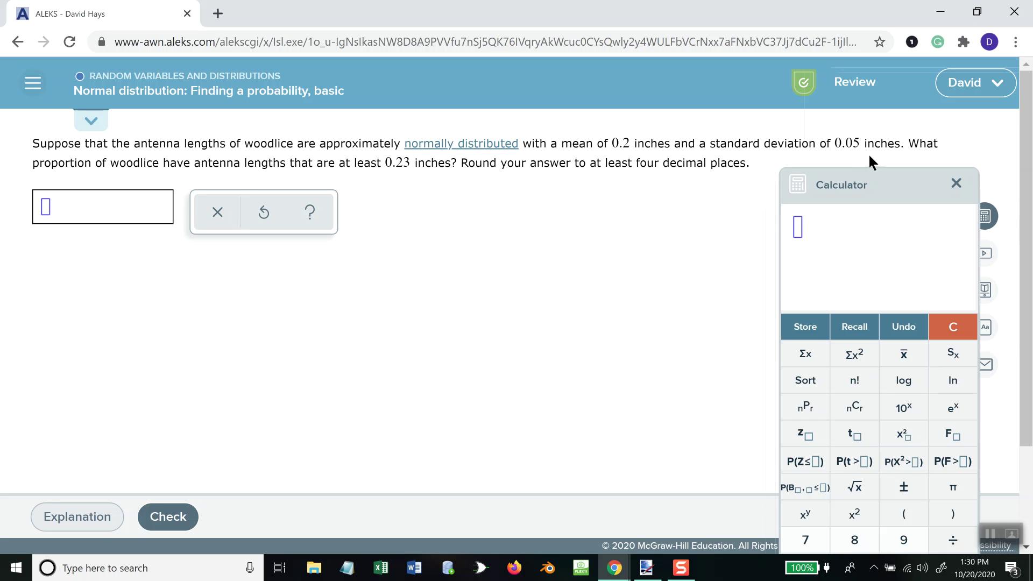
left_click_drag(868, 185, 903, 75)
key("alt+Tab")
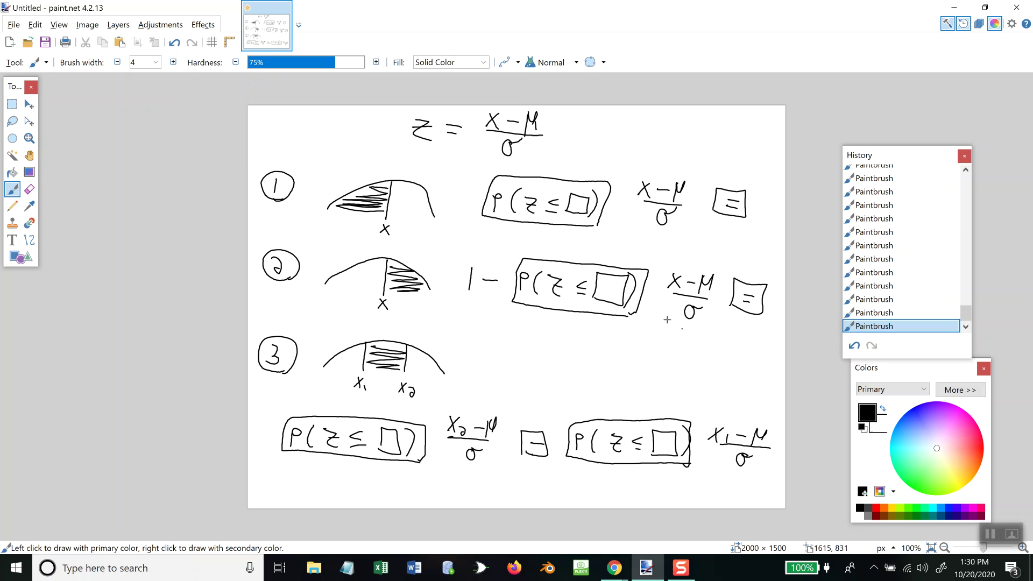
key("alt+Tab")
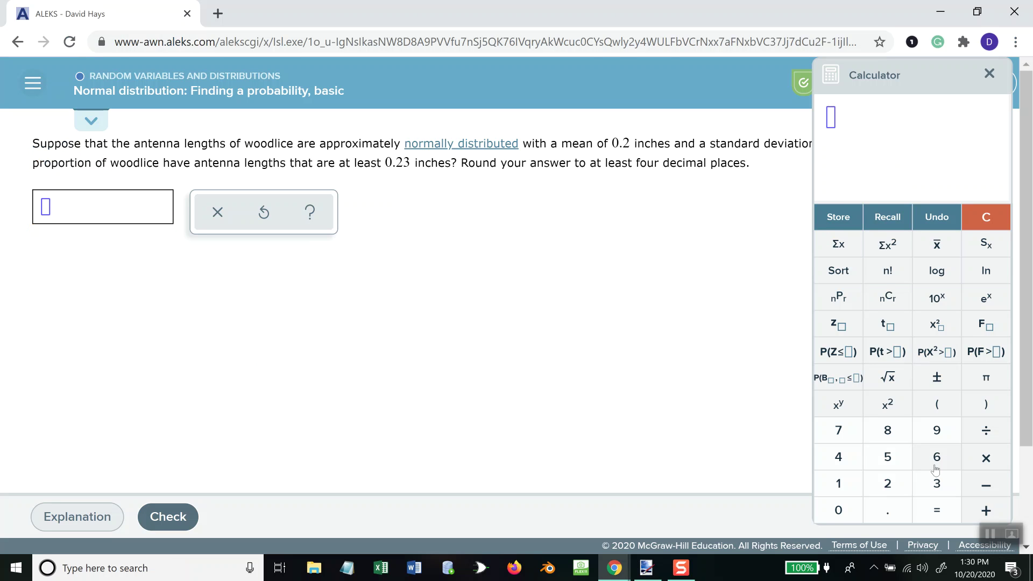
Enter 1 − P(Z ≤ □) on the calculator keypad and move the calculator clear of the question.
left_click(838, 483)
left_click(986, 484)
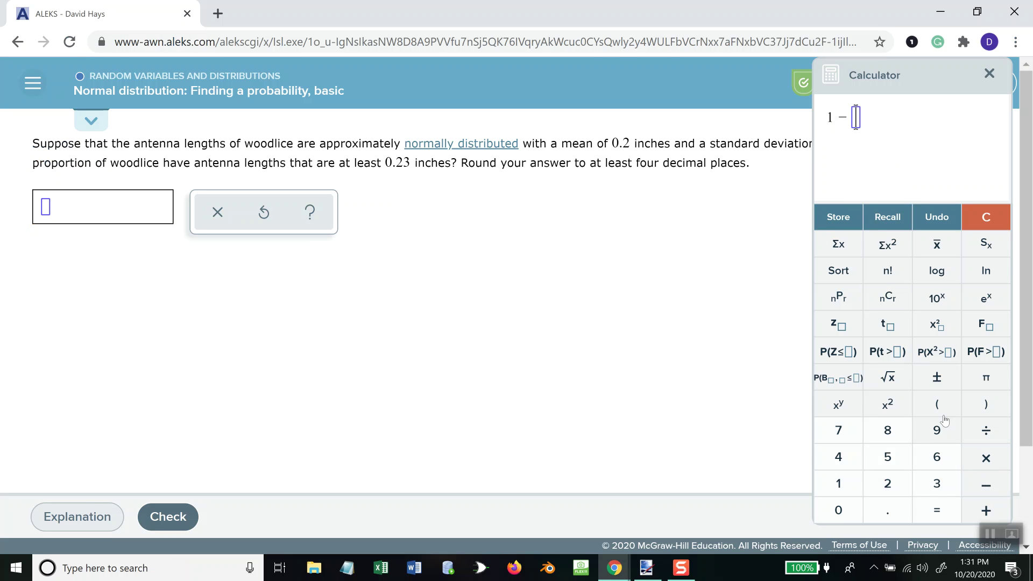
left_click(839, 352)
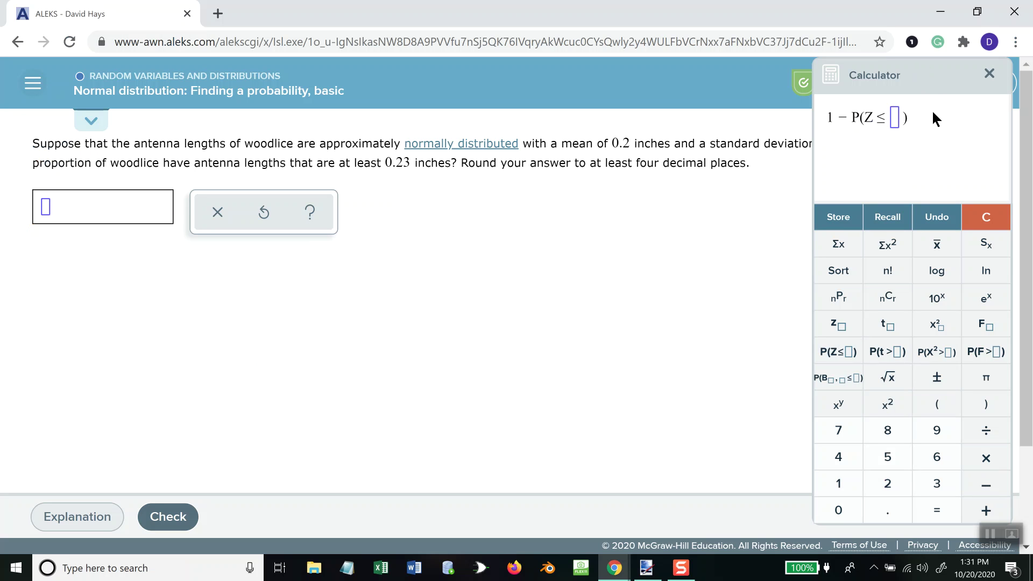
left_click_drag(928, 77, 784, 106)
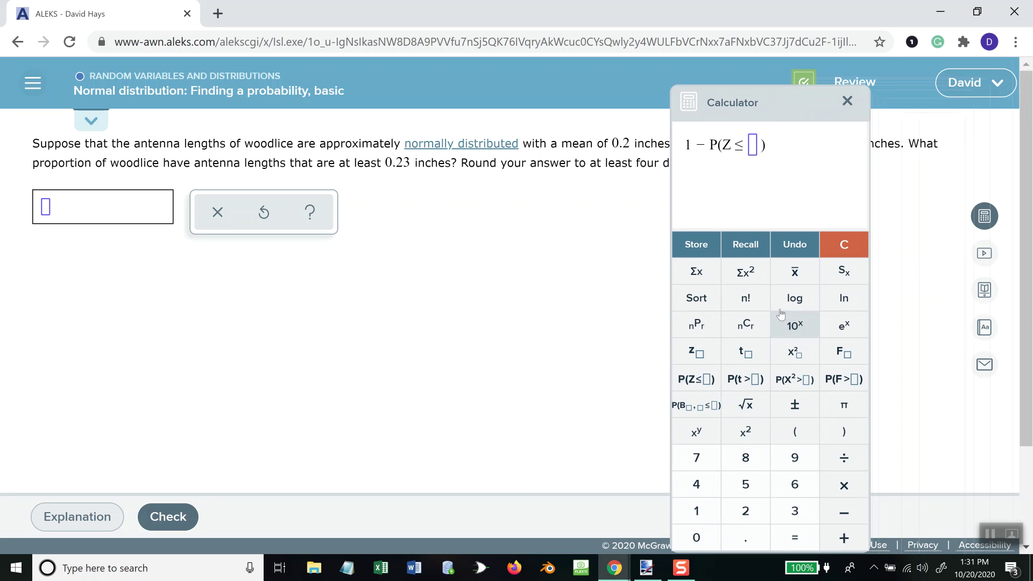
left_click_drag(773, 104, 823, 206)
key("alt+Tab")
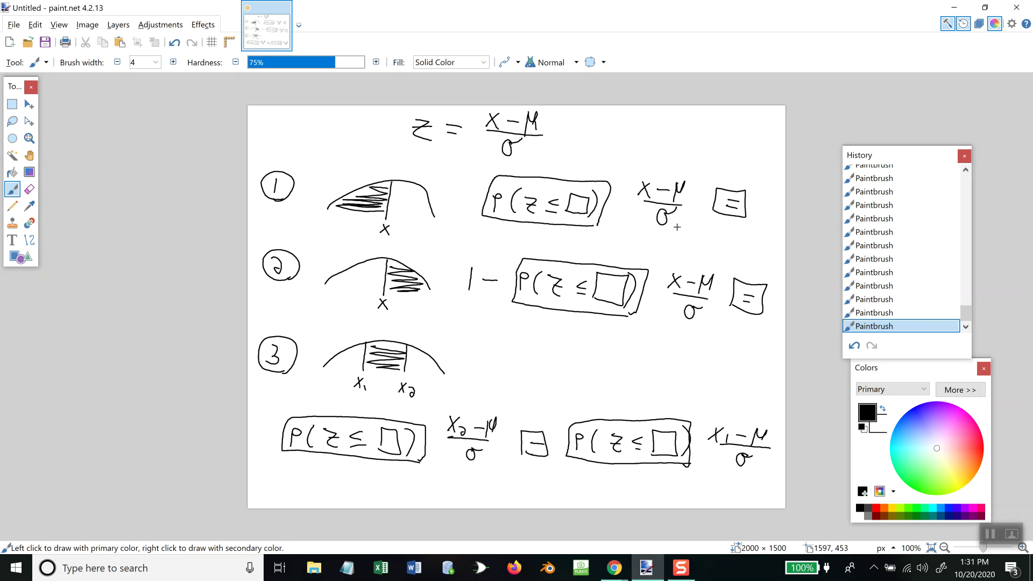
key("alt+Tab")
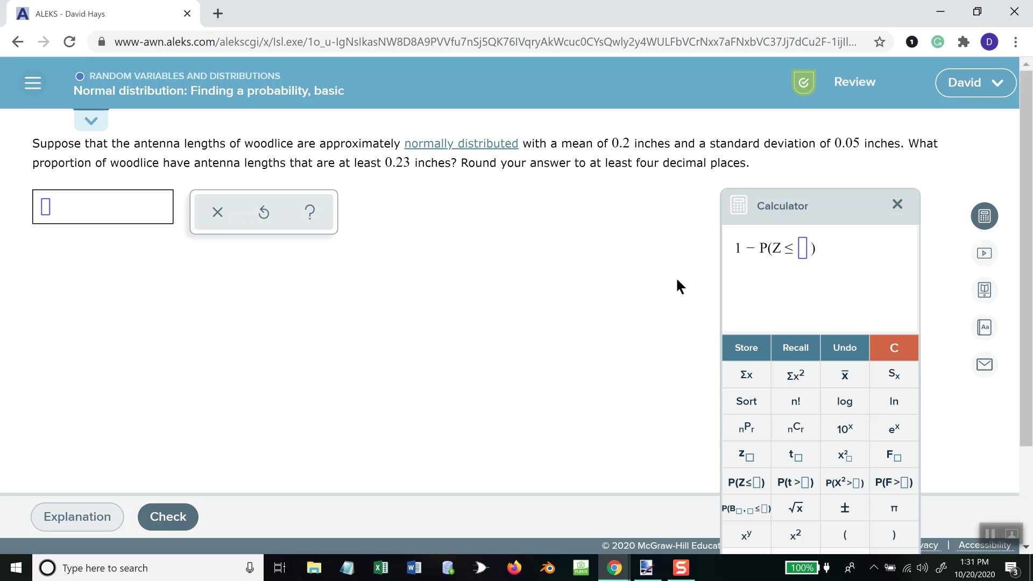
Fill in (0.23 − 0.2)/0.05 inside P(Z ≤ □) and evaluate the expression.
type("0.")
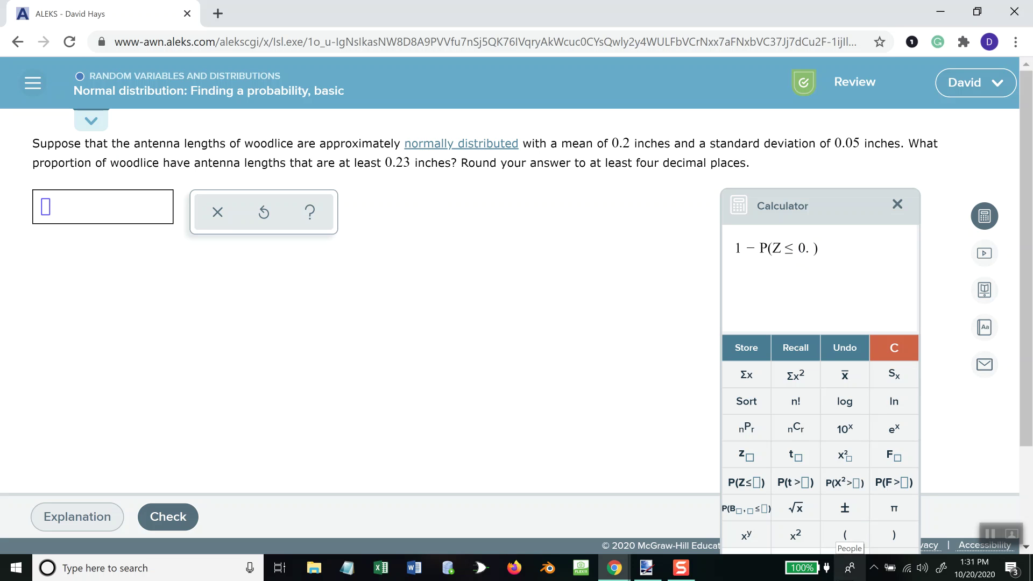
type("23/")
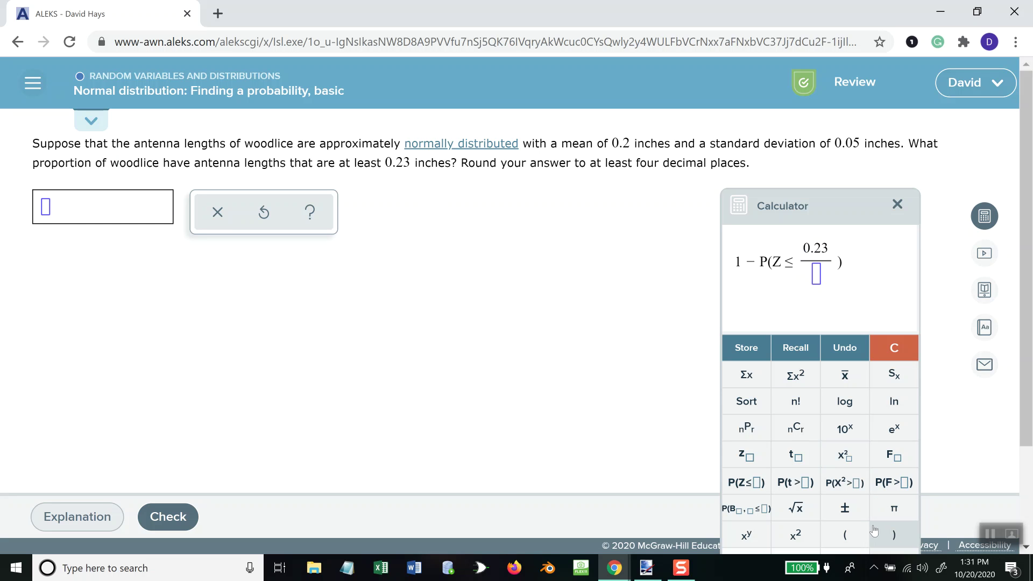
key("Up")
type("-0.2")
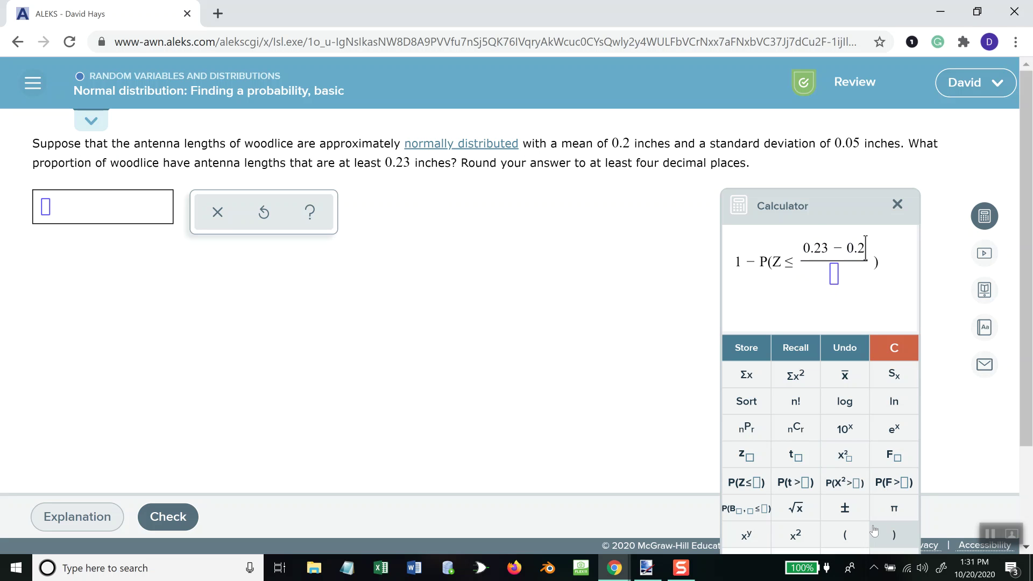
left_click(836, 268)
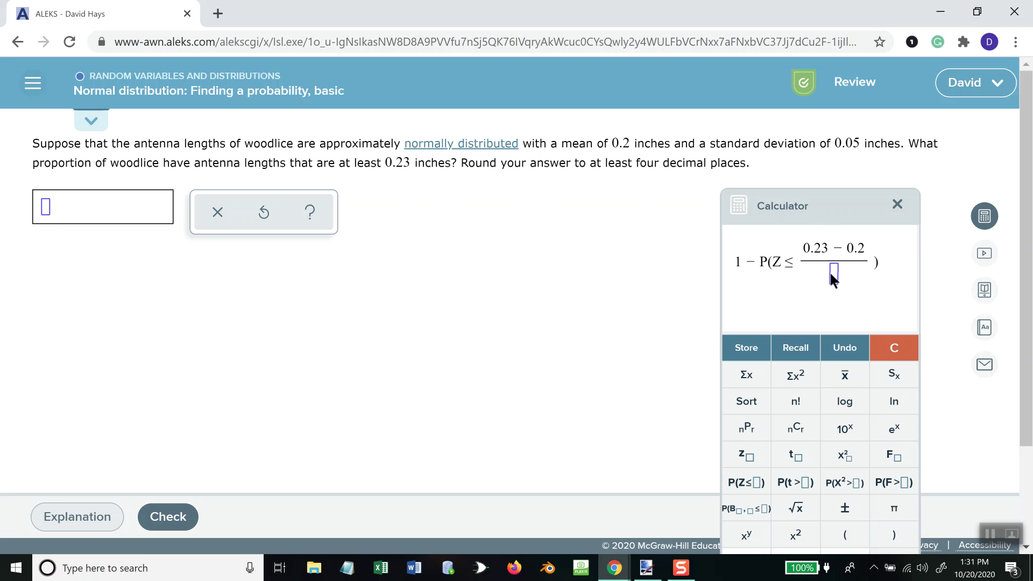
type("0.05")
left_click_drag(831, 203, 861, 83)
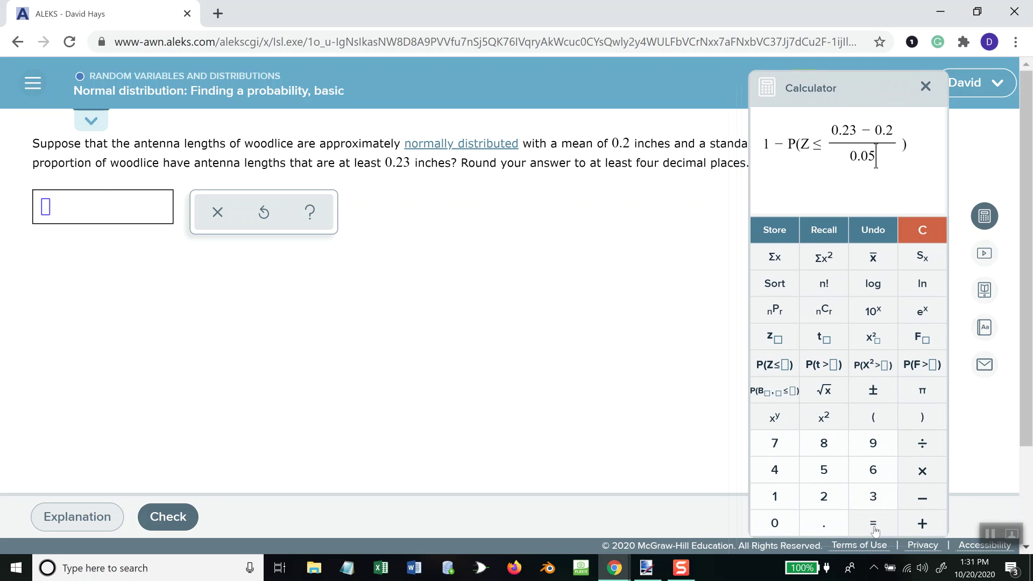
left_click(873, 522)
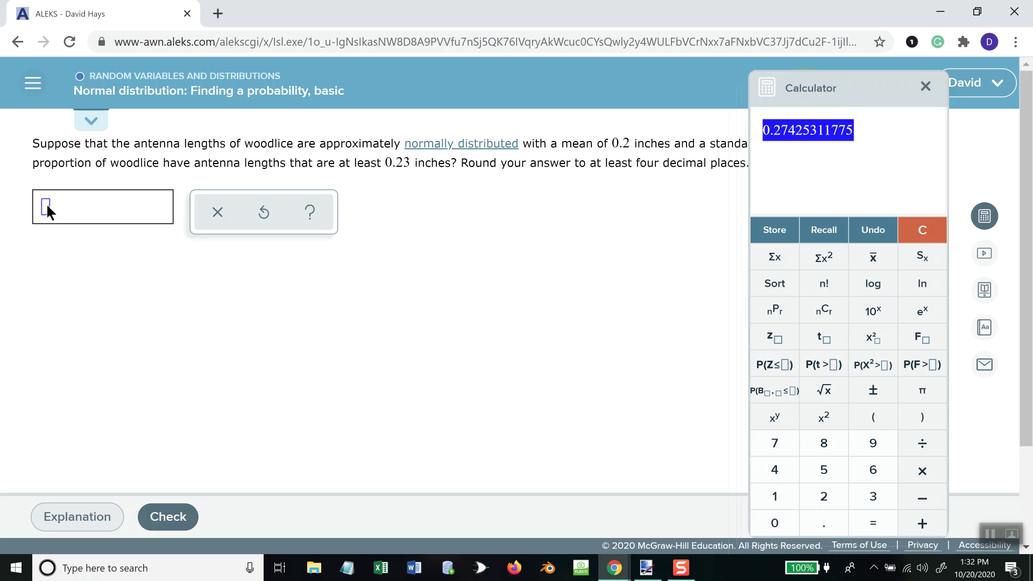
Submit 0.2743 as the answer and request another practice problem.
type("0.2743")
left_click(162, 510)
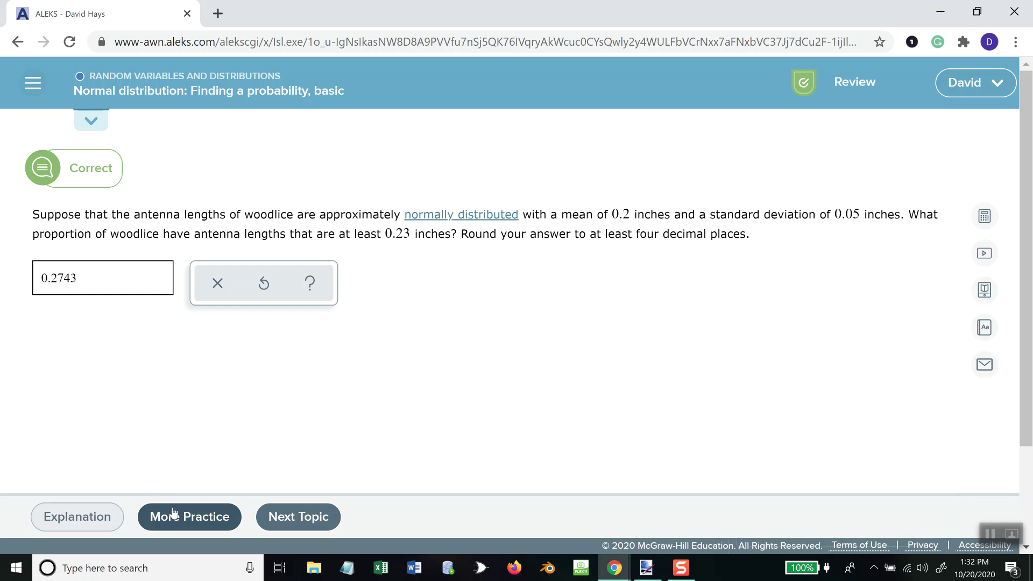
left_click(205, 517)
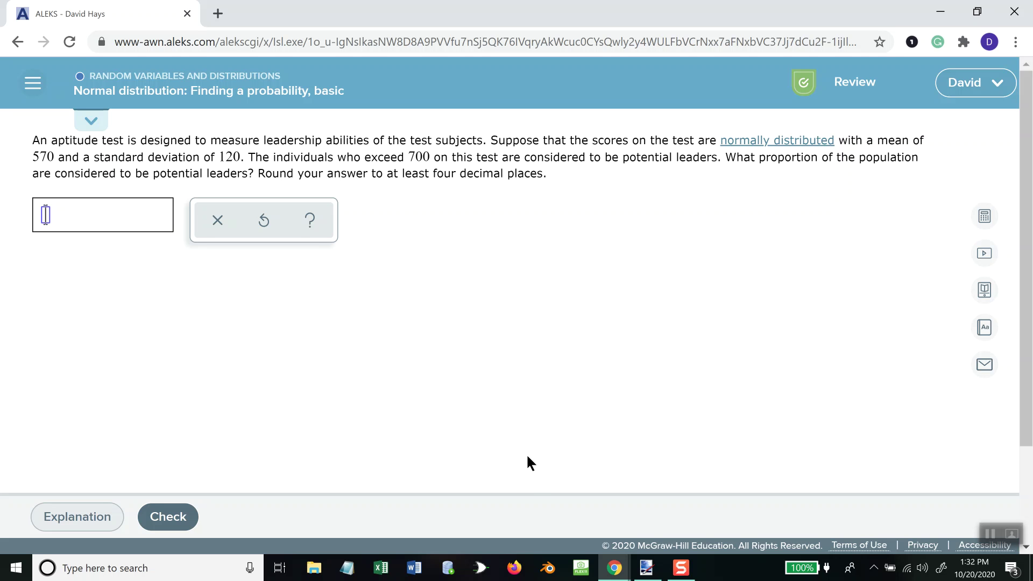
Glance at the paint.net notes, then return to the aptitude-score problem (mean 570, SD 120).
key("alt+Tab")
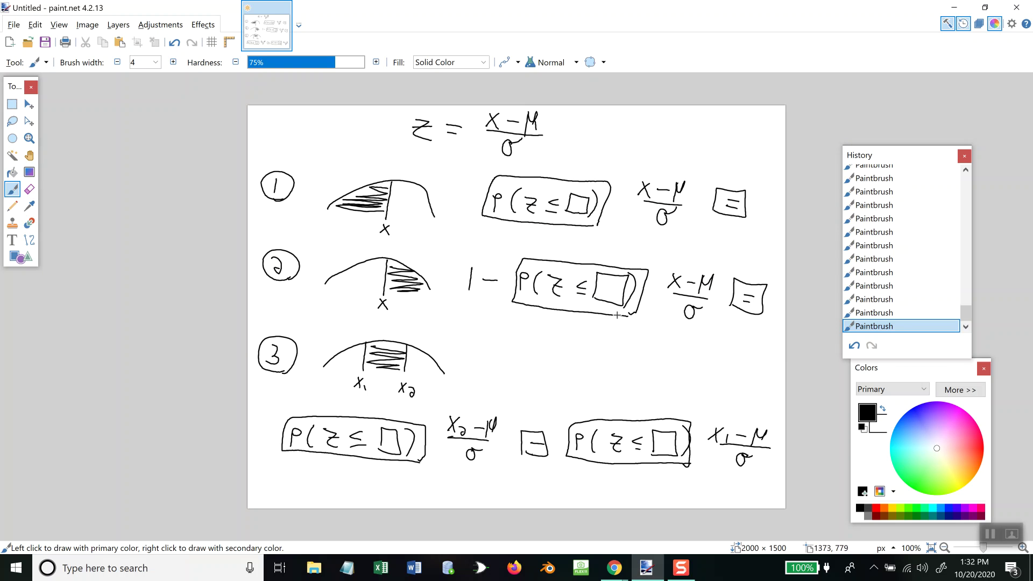
key("alt+Tab")
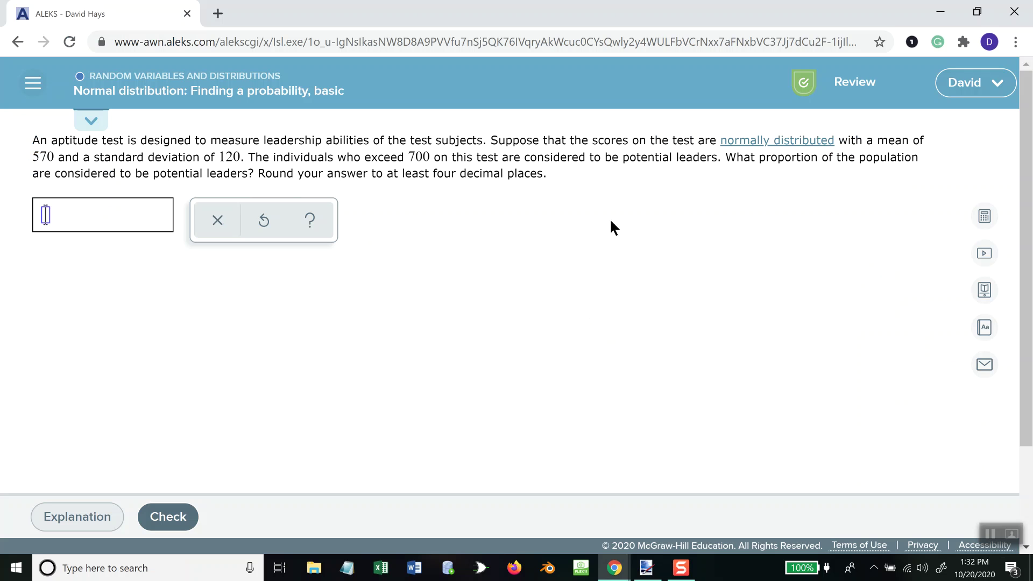
Open the built-in calculator beside the leadership-test question and start the expression 1 −.
left_click(984, 216)
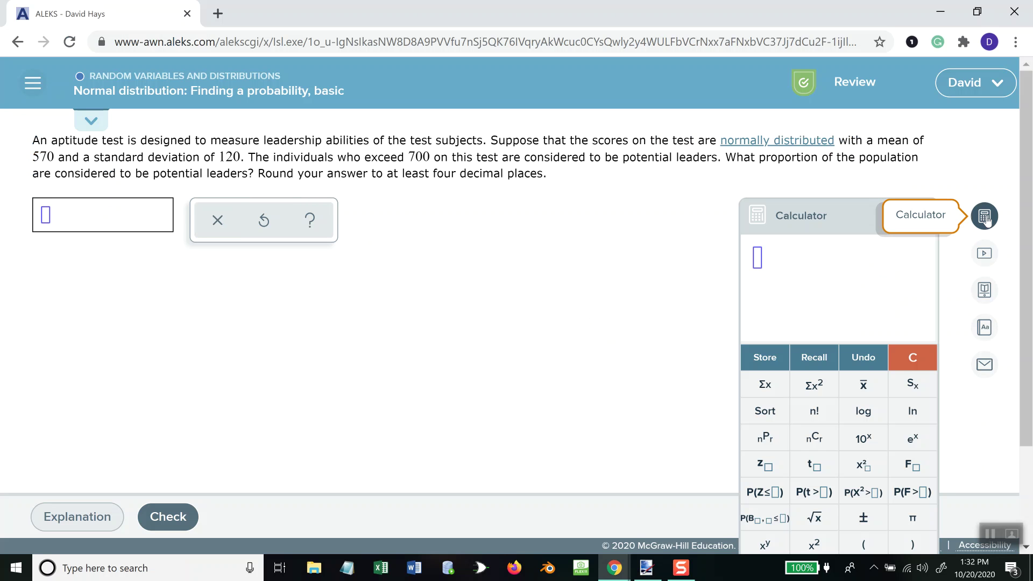
left_click_drag(863, 216, 851, 113)
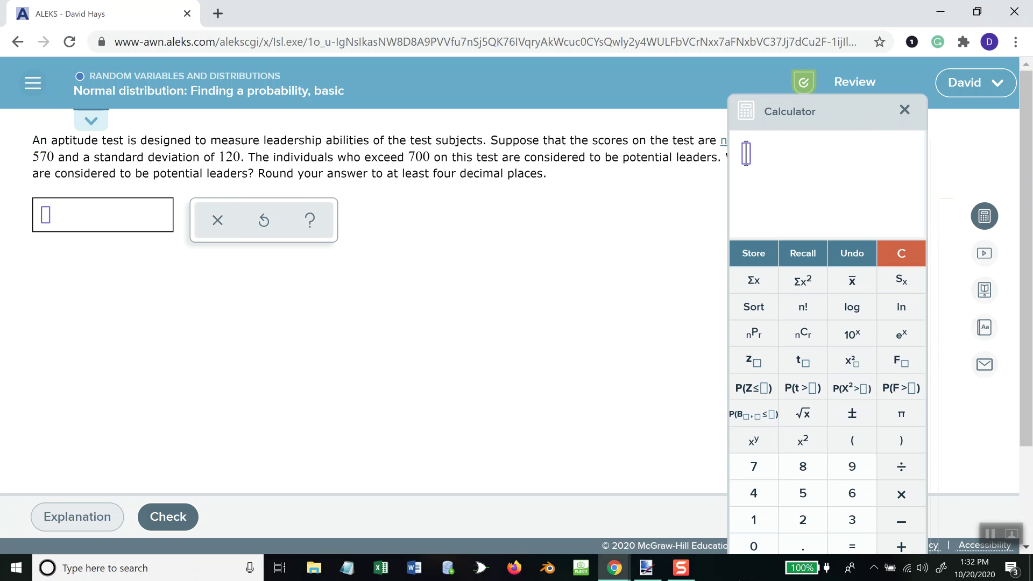
left_click(755, 520)
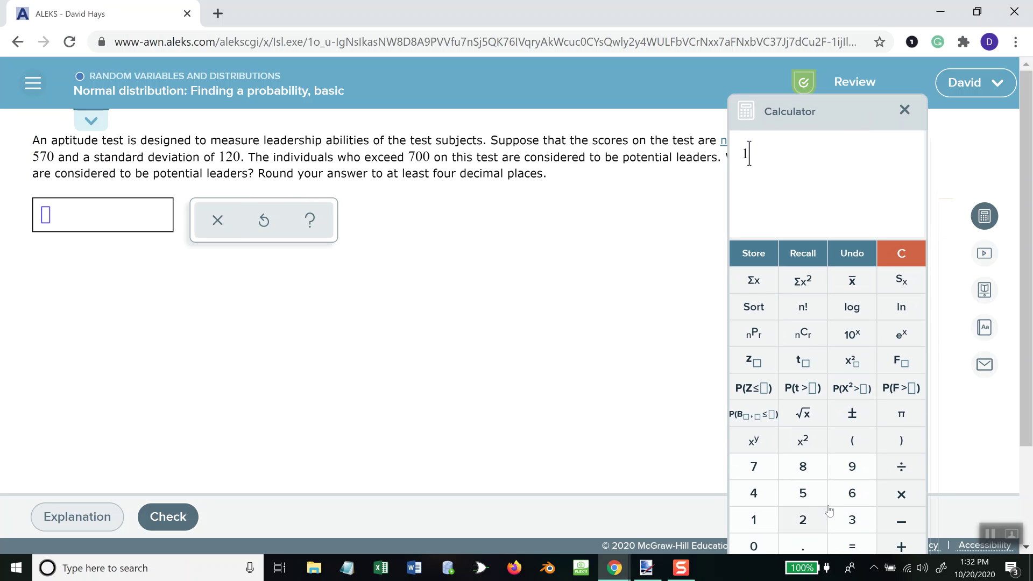
left_click(900, 522)
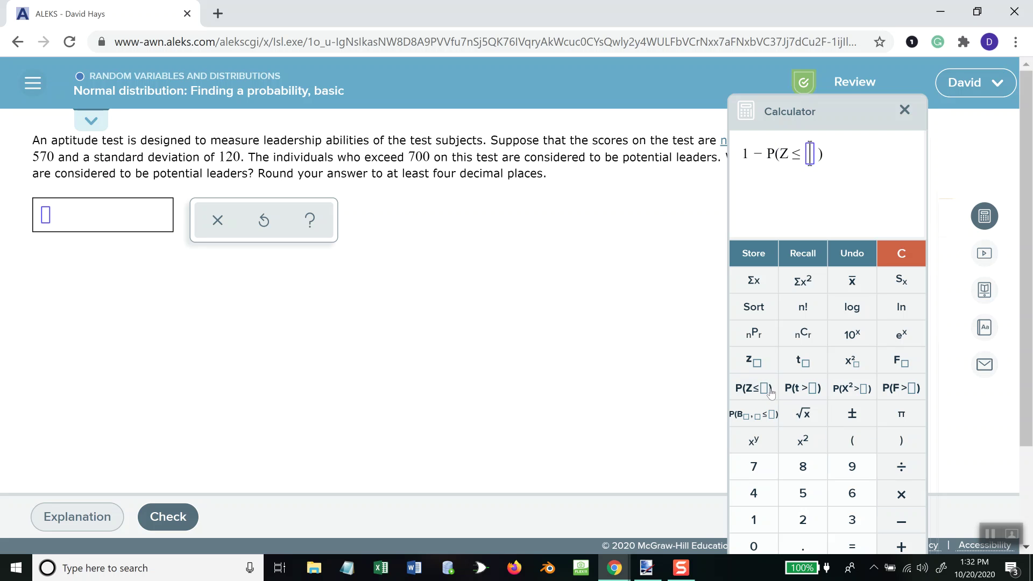
left_click_drag(832, 110, 814, 228)
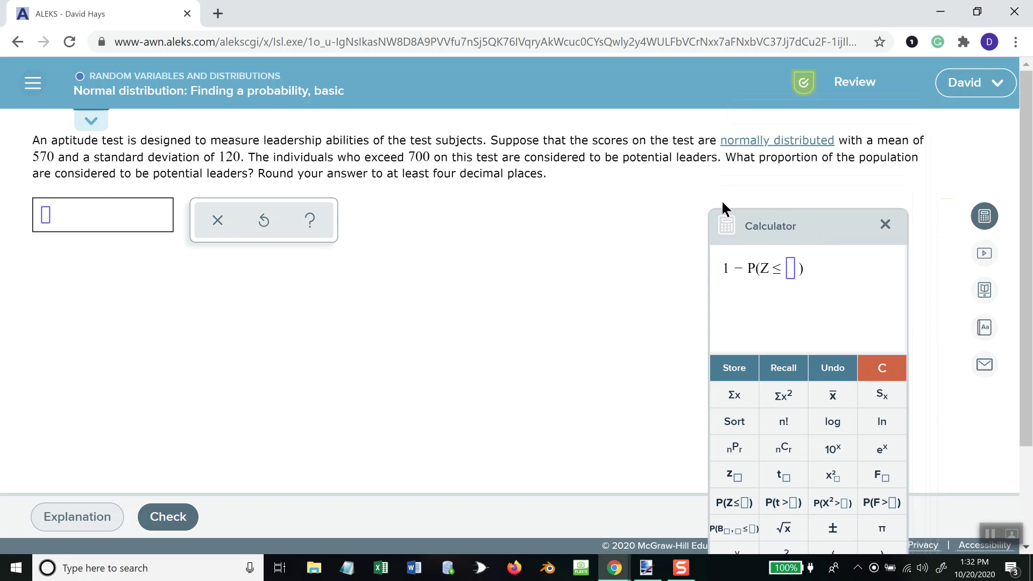
left_click_drag(799, 225, 824, 68)
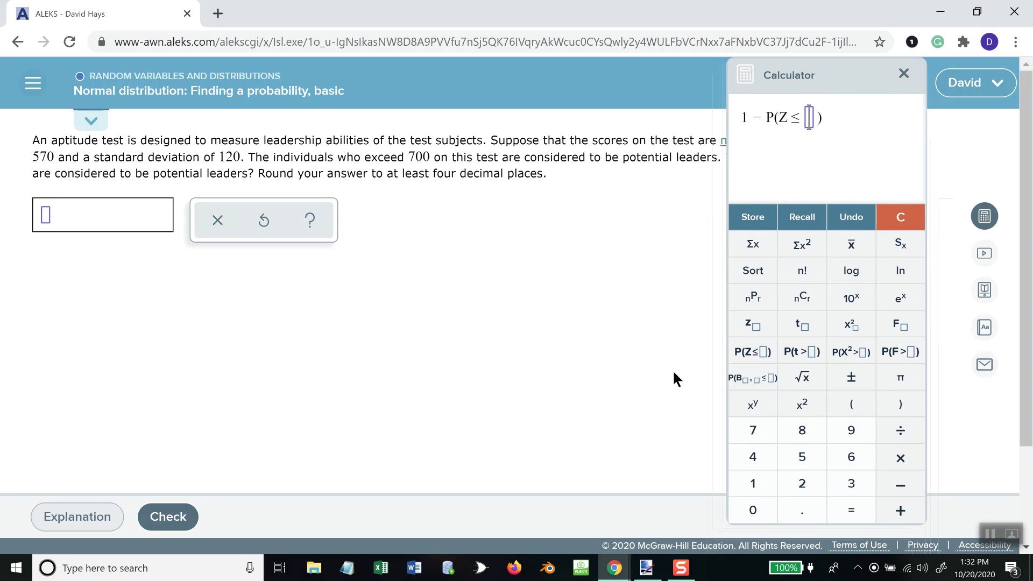
Complete the expression as 1 − P(Z ≤ (700−570)/120) and evaluate it.
type("700/")
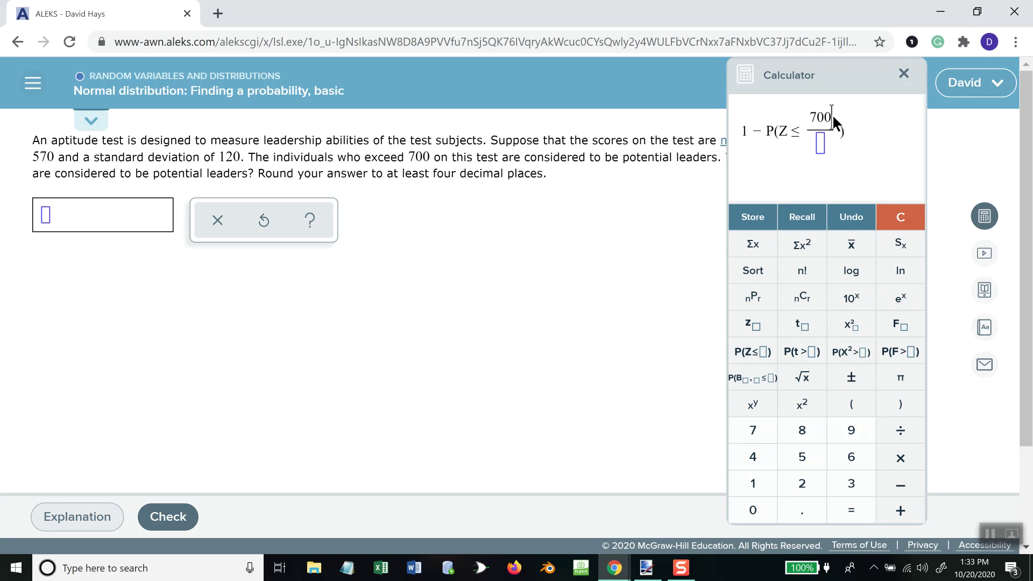
type("-")
left_click_drag(850, 79, 884, 28)
type("570")
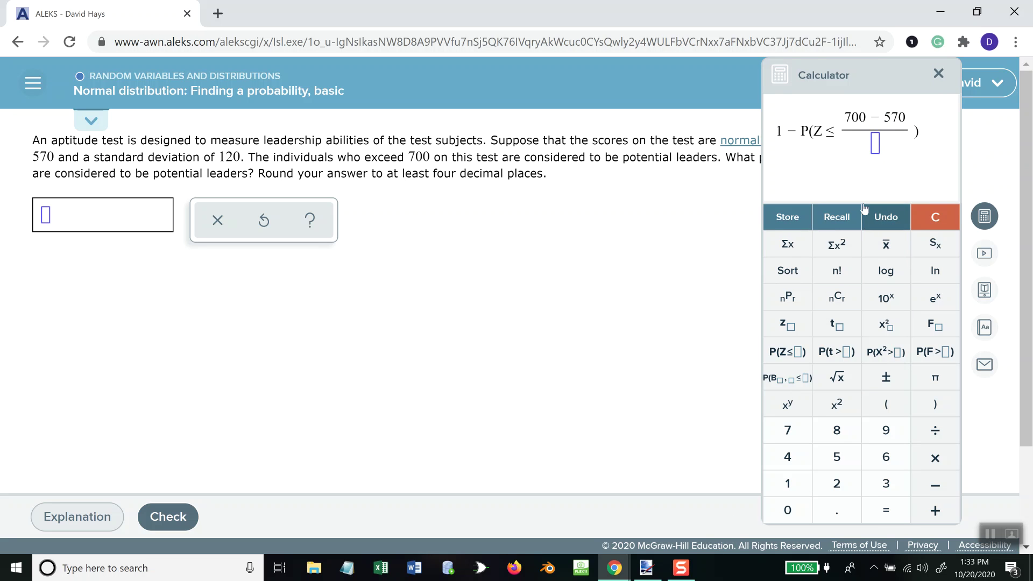
left_click(875, 144)
type("120")
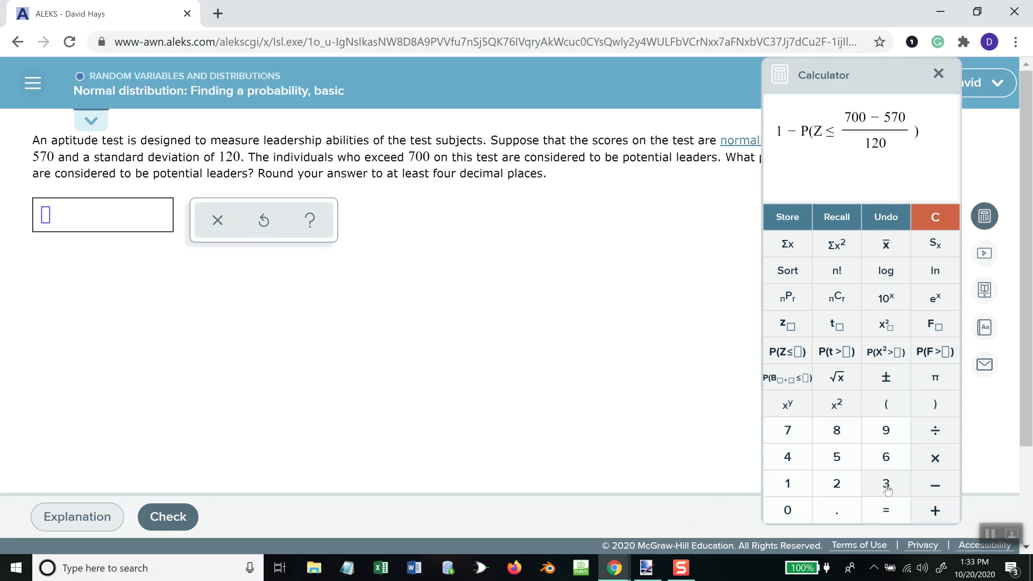
left_click(886, 510)
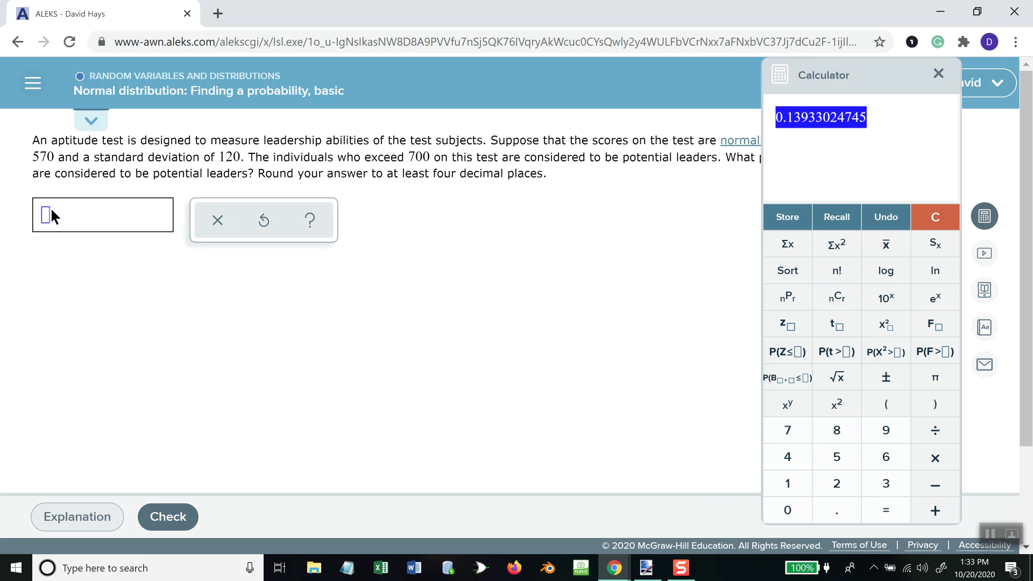
Enter 0.1393 as the answer, check it, and load another practice problem.
type("0.1393")
left_click(144, 520)
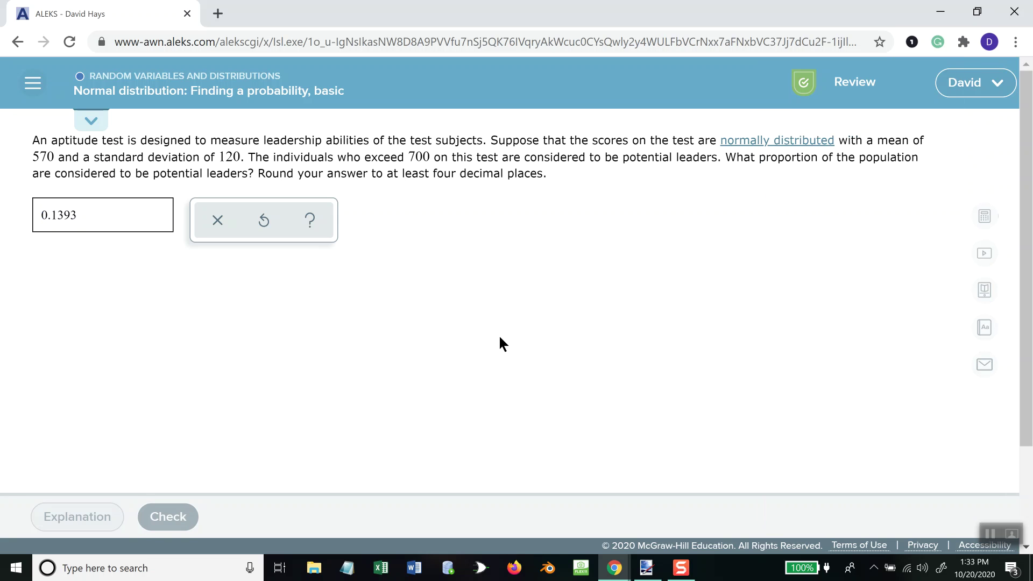
left_click(189, 517)
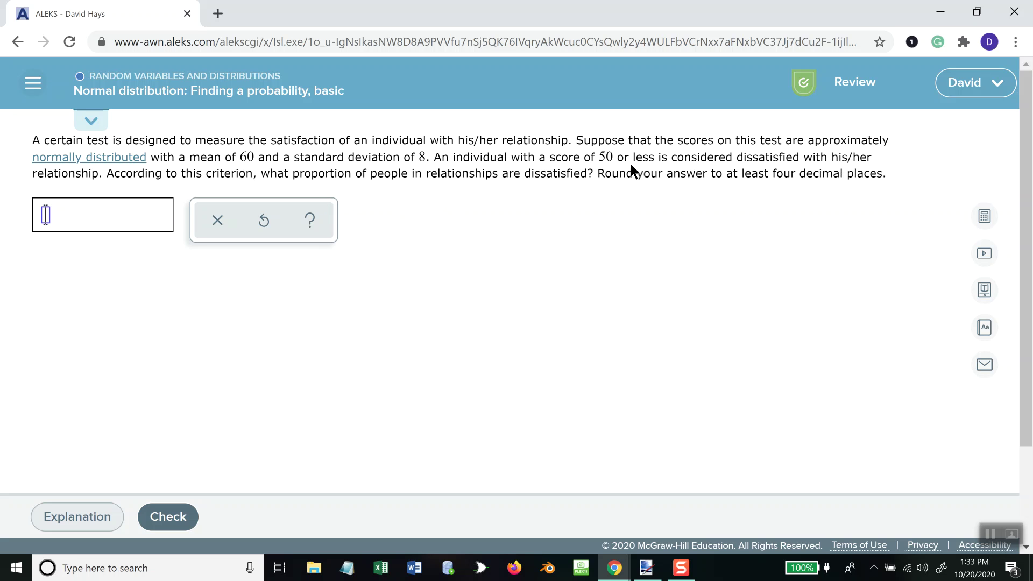
Glance at the z-score notes in paint.net, then return to the relationship-satisfaction problem.
key("alt+Tab")
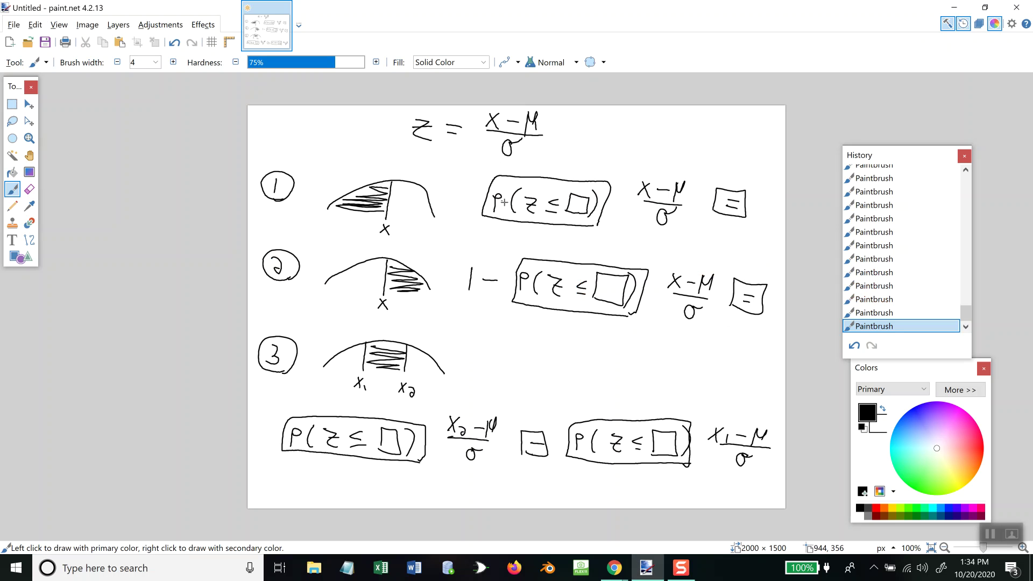
key("alt+Tab")
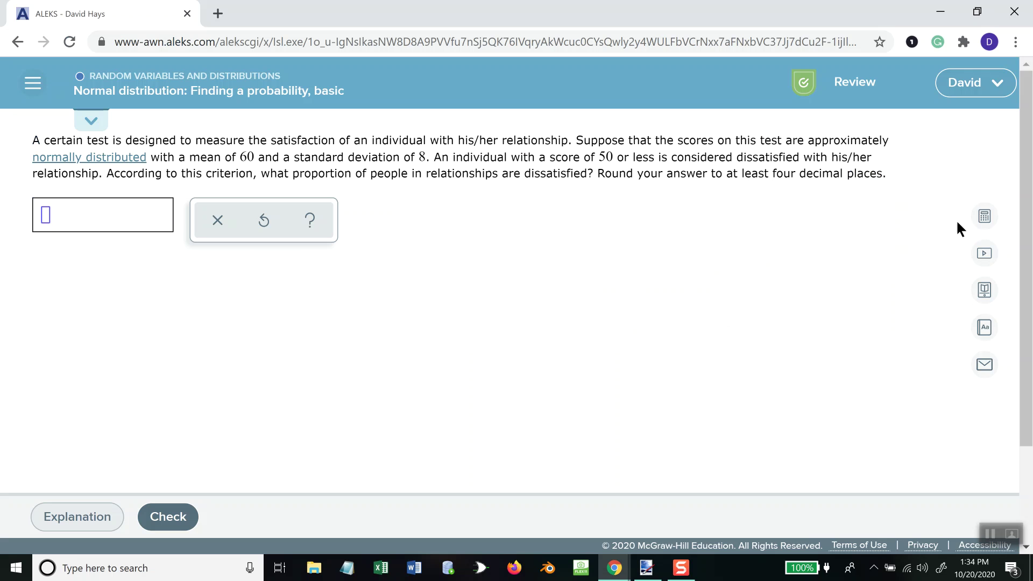
Compute P(Z ≤ (50−60)/8) in the built-in calculator.
left_click(984, 216)
left_click_drag(877, 213, 874, 128)
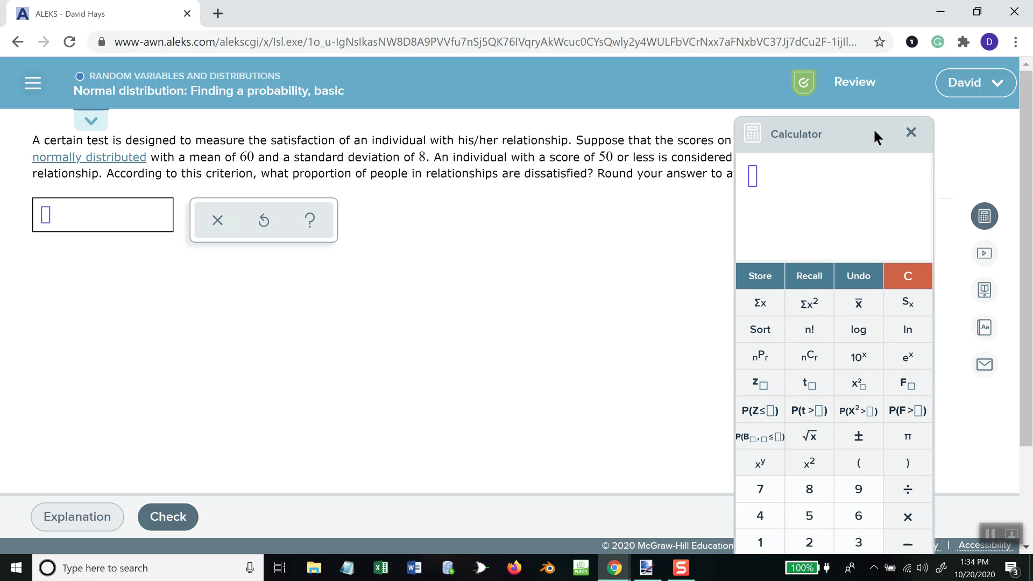
left_click(769, 373)
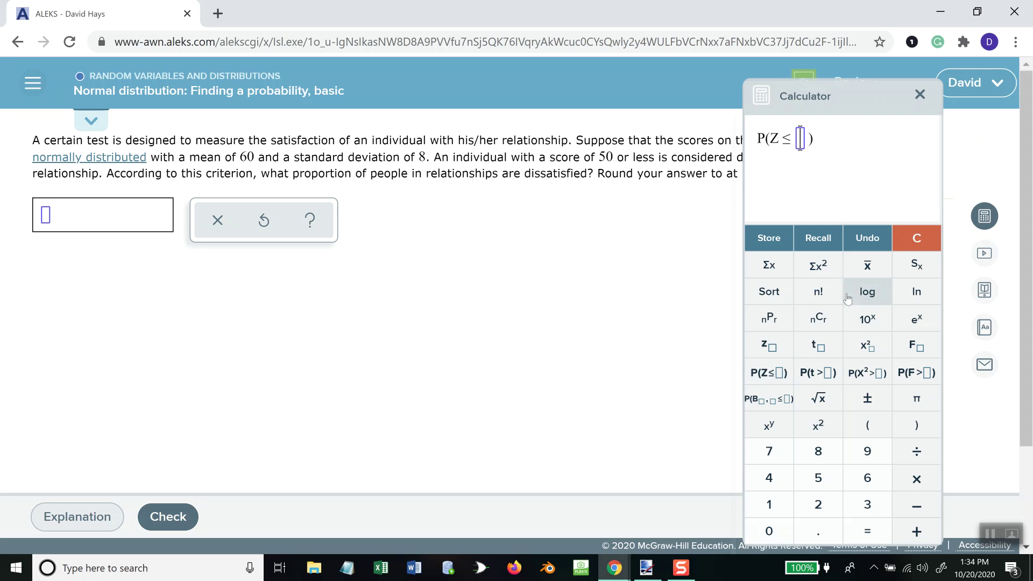
left_click_drag(848, 103, 810, 226)
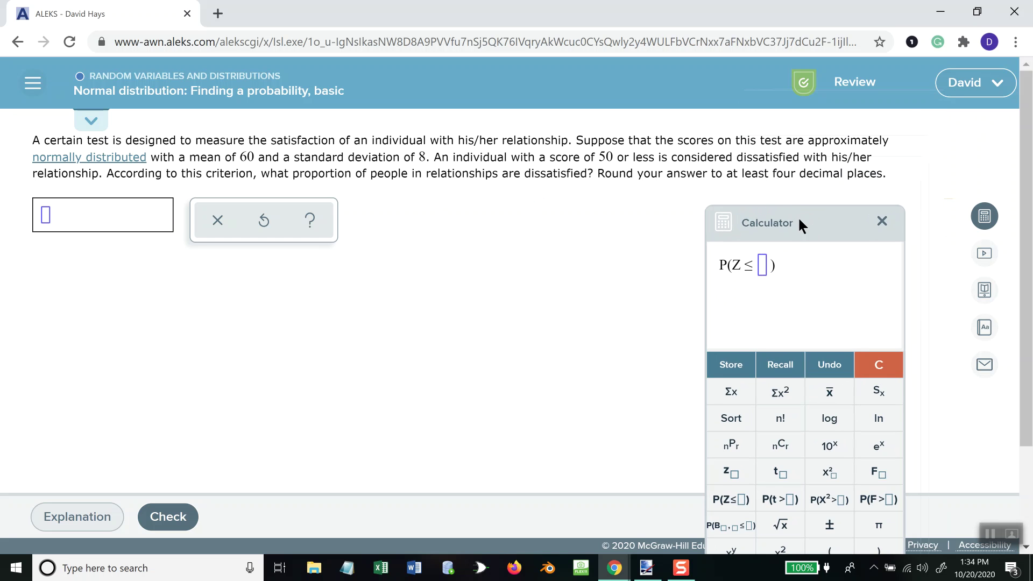
left_click_drag(800, 223, 814, 77)
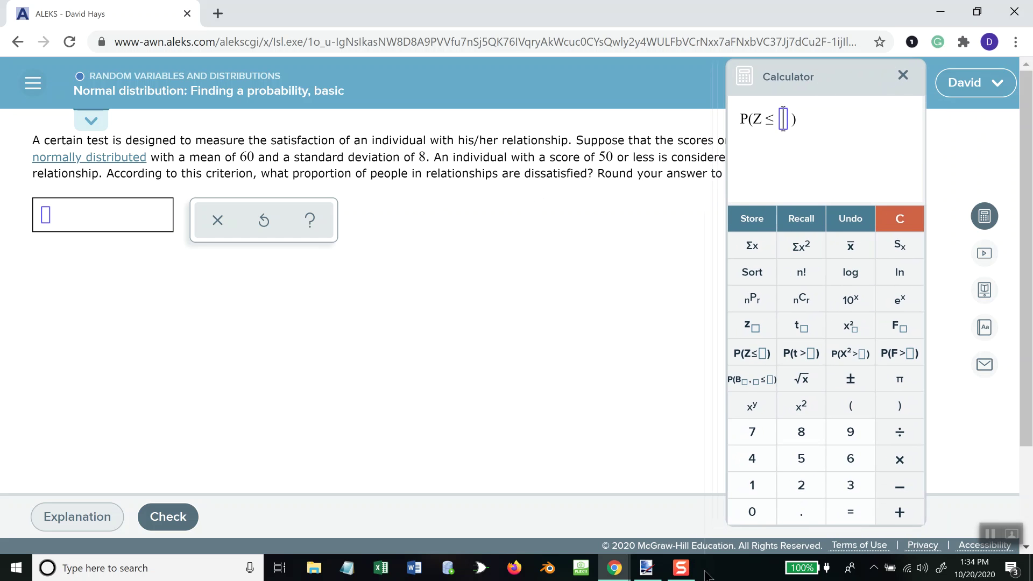
type("50/")
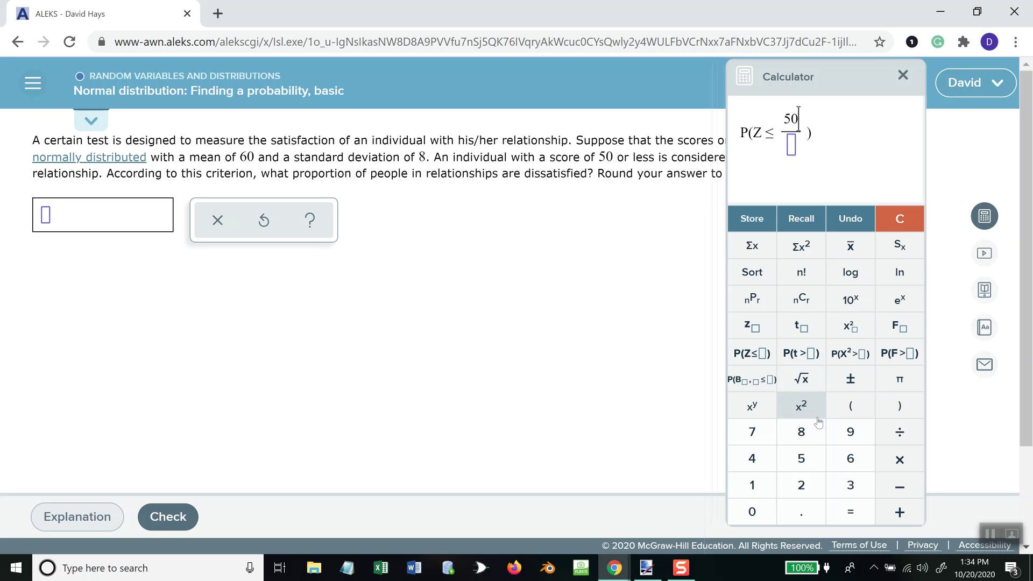
type("-60")
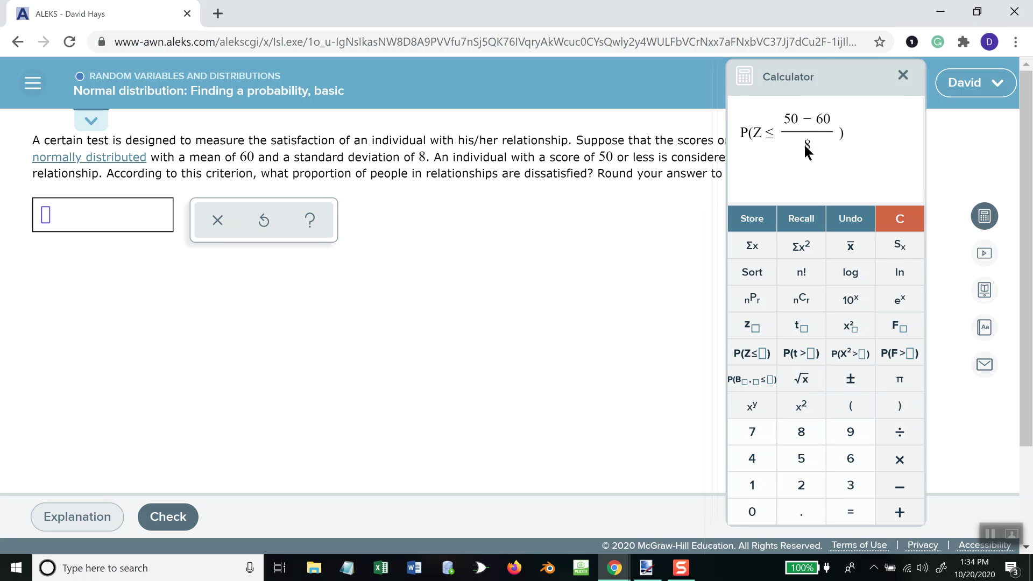
left_click(852, 512)
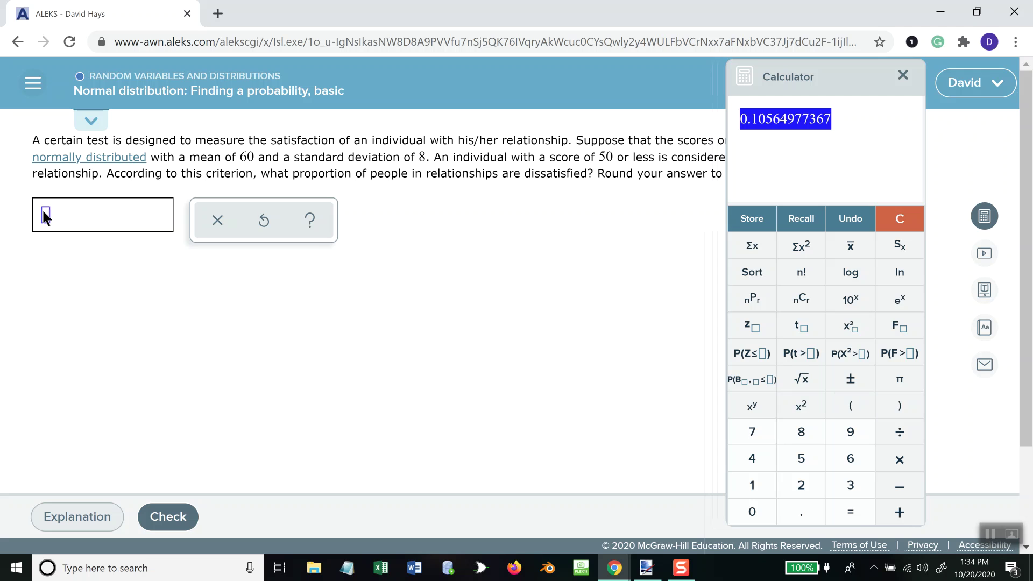
Enter 0.1056 as the answer, check it, and load another practice problem.
type("0.1056")
left_click(180, 514)
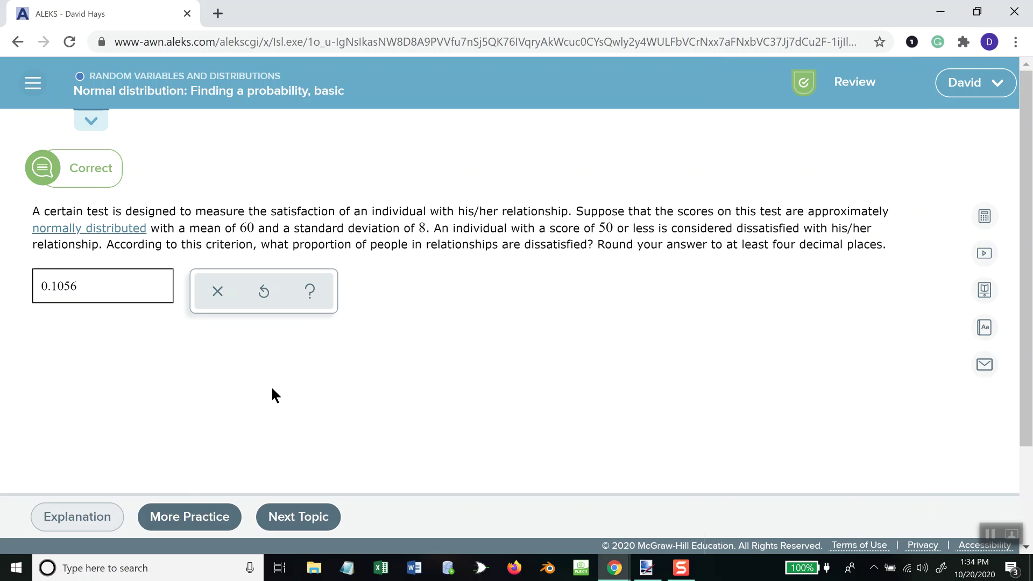
left_click(203, 516)
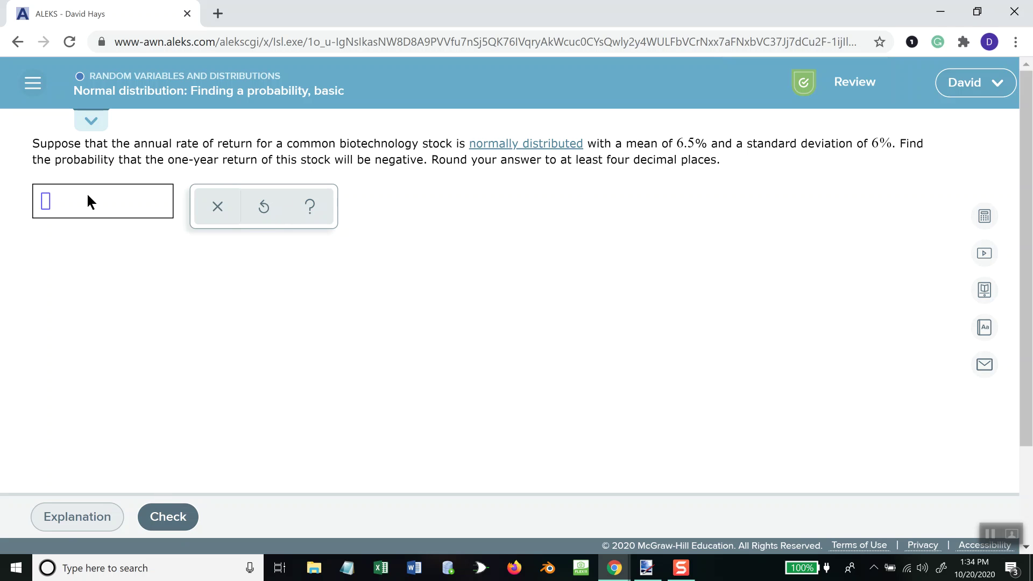
Submit 3 for the biotechnology stock problem, then continue past the explanation.
scroll(383, 451, "down", 2)
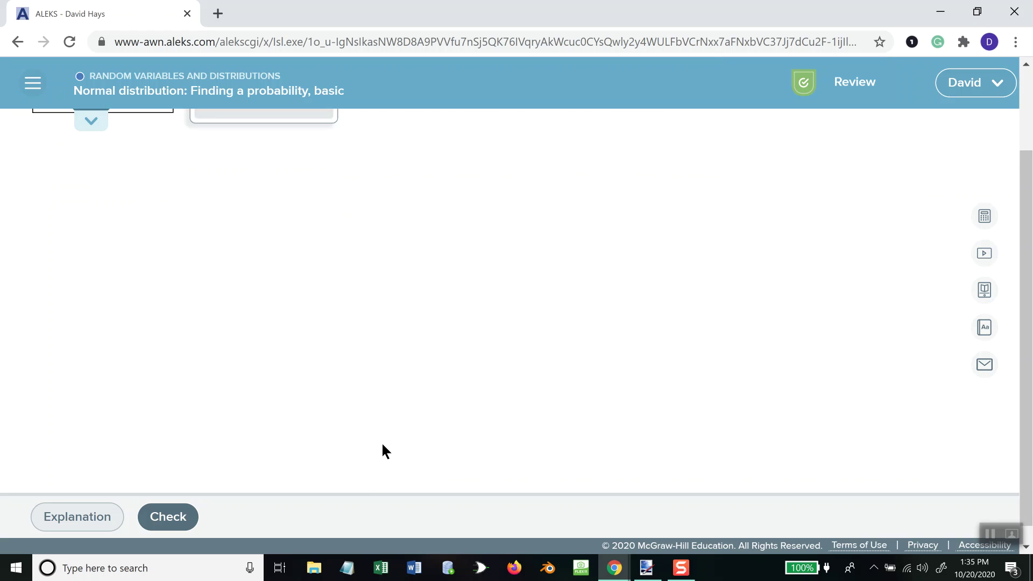
scroll(382, 444, "up", 2)
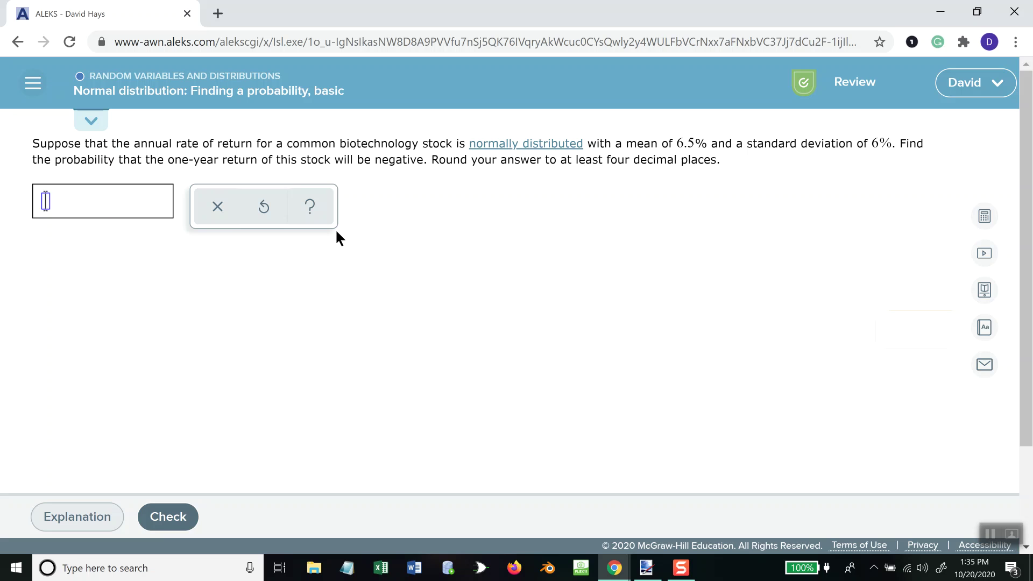
left_click(166, 518)
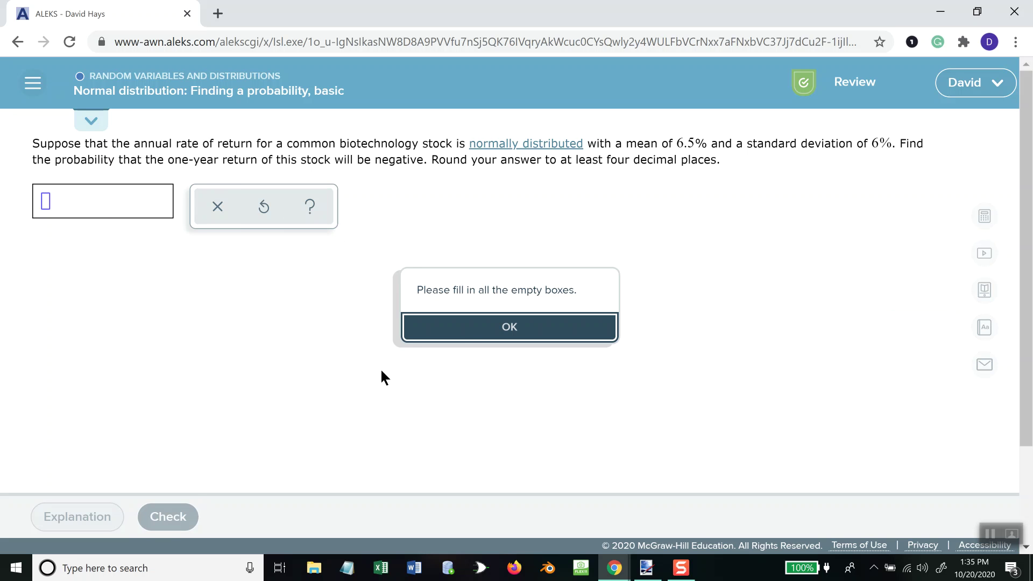
left_click(466, 334)
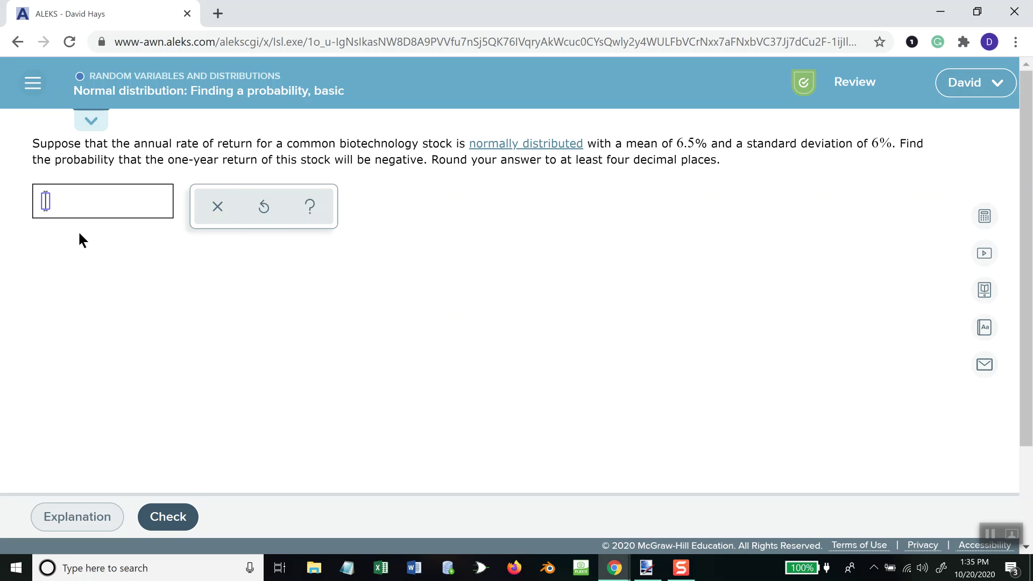
type("3")
left_click(165, 518)
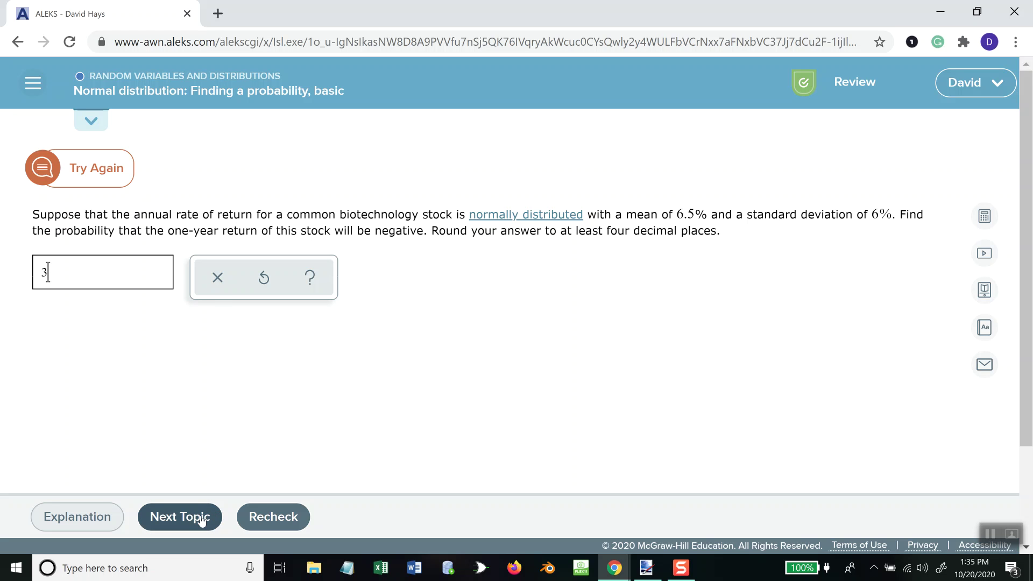
left_click(275, 521)
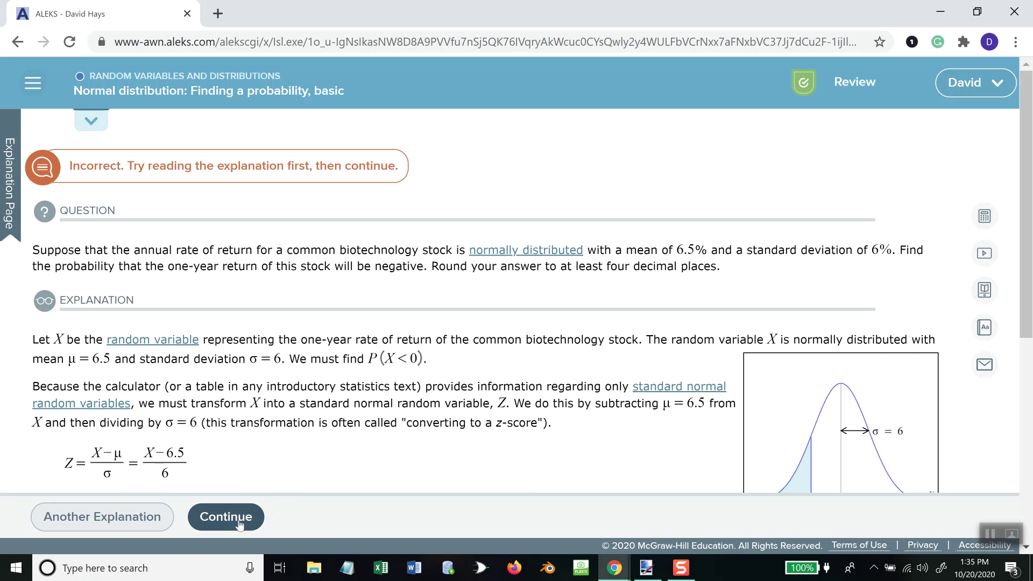
left_click(237, 519)
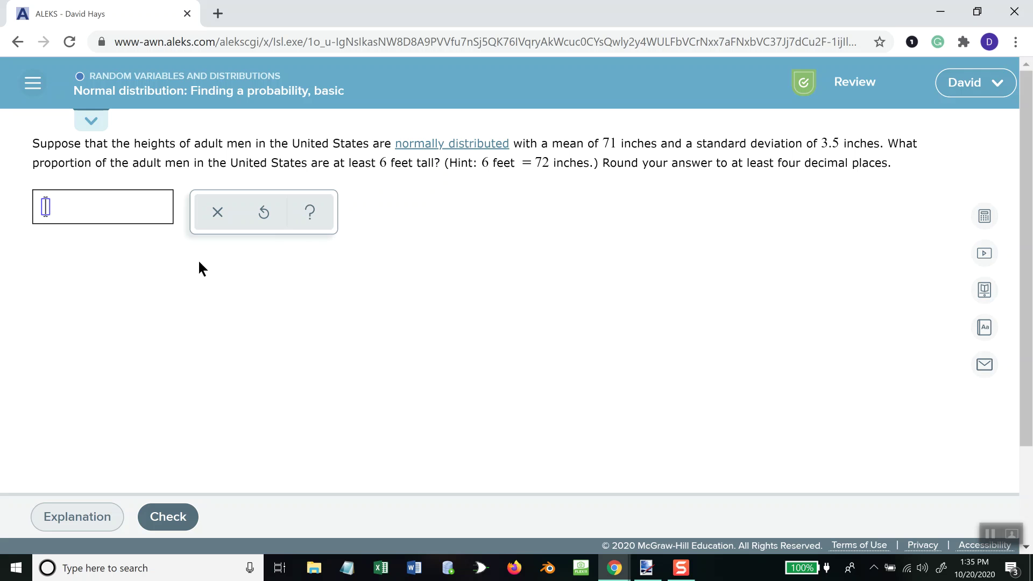
Review the z-score notes in paint.net twice, ending back on the men's heights problem.
key("alt+Tab")
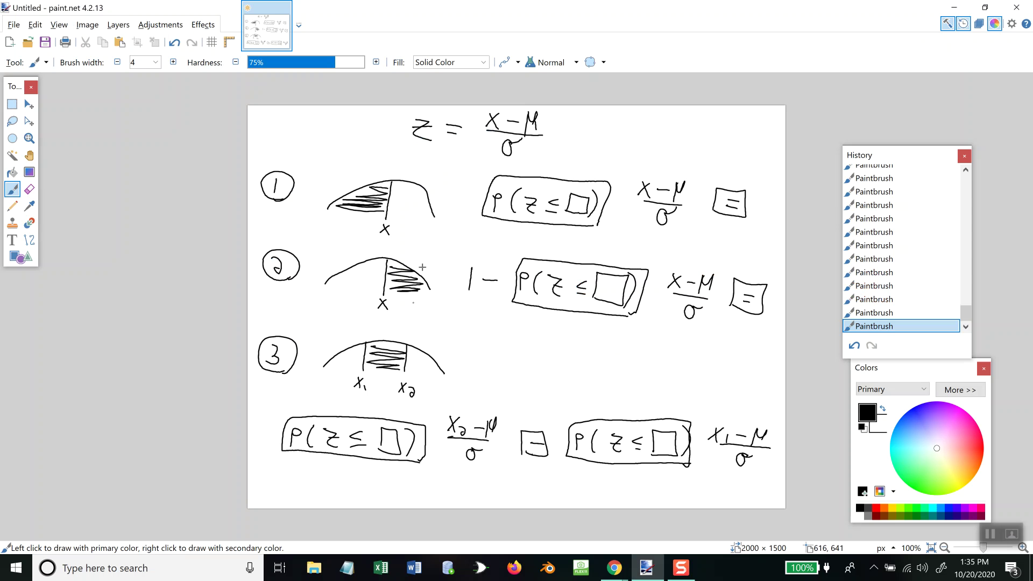
key("alt+Tab")
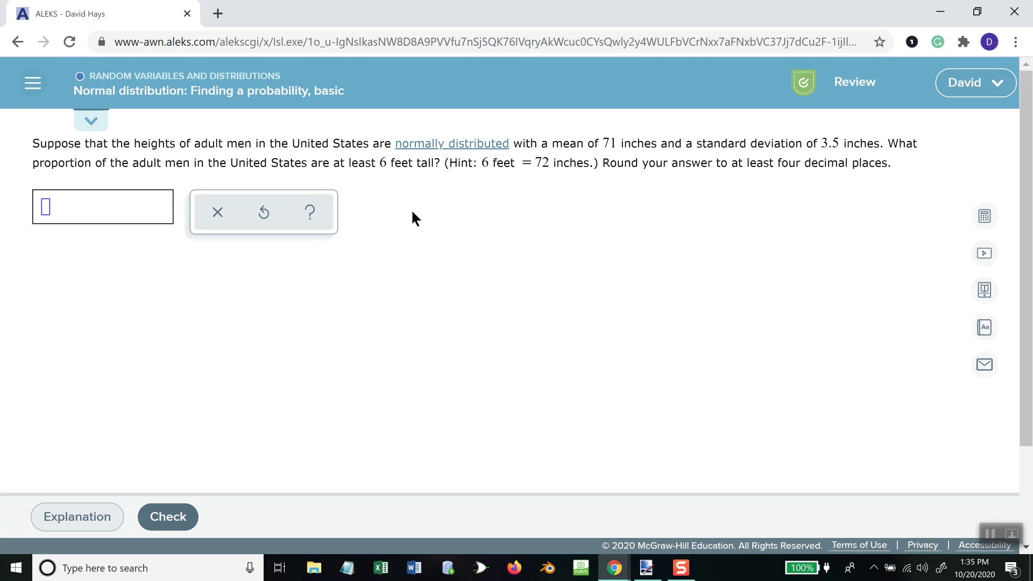
key("alt+Tab")
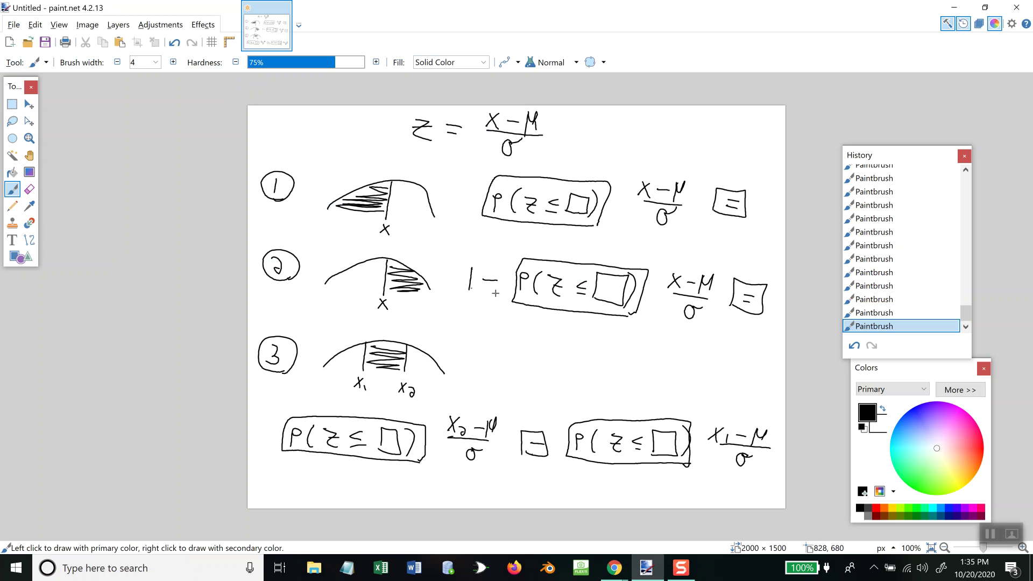
key("alt+Tab")
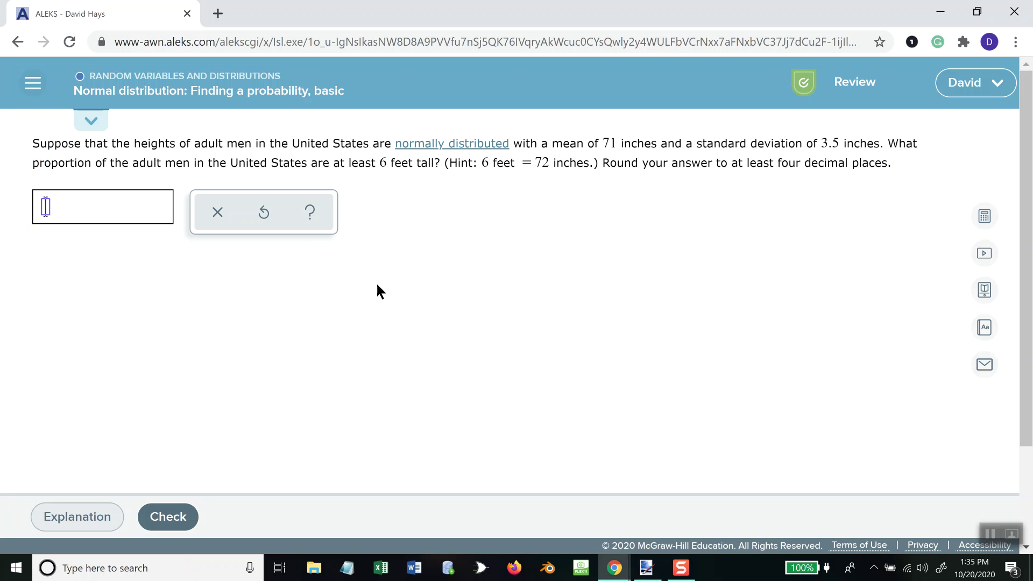
Open the calculator and start the expression 1 − P(Z ≤ □).
left_click(984, 216)
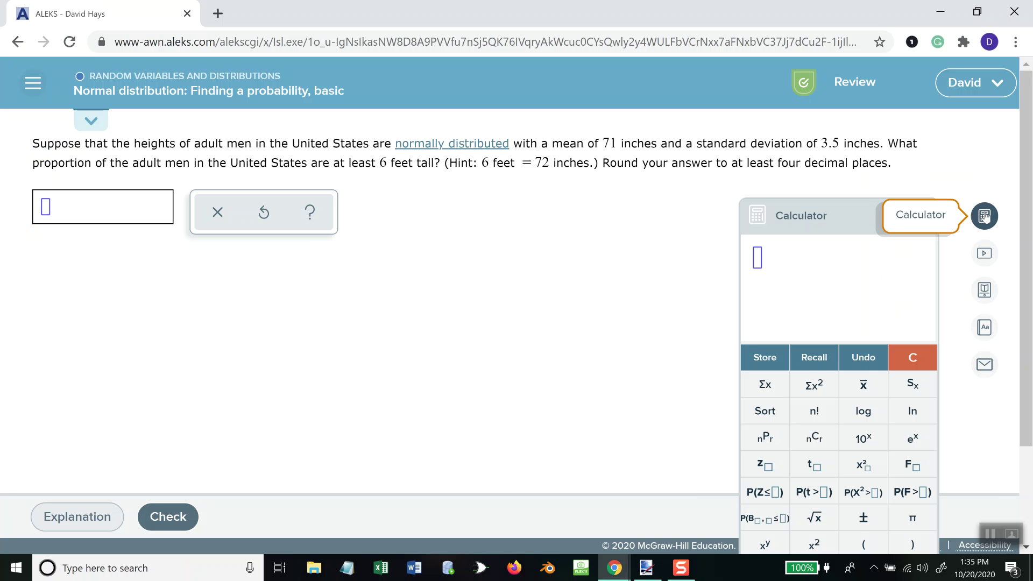
left_click_drag(876, 223, 861, 130)
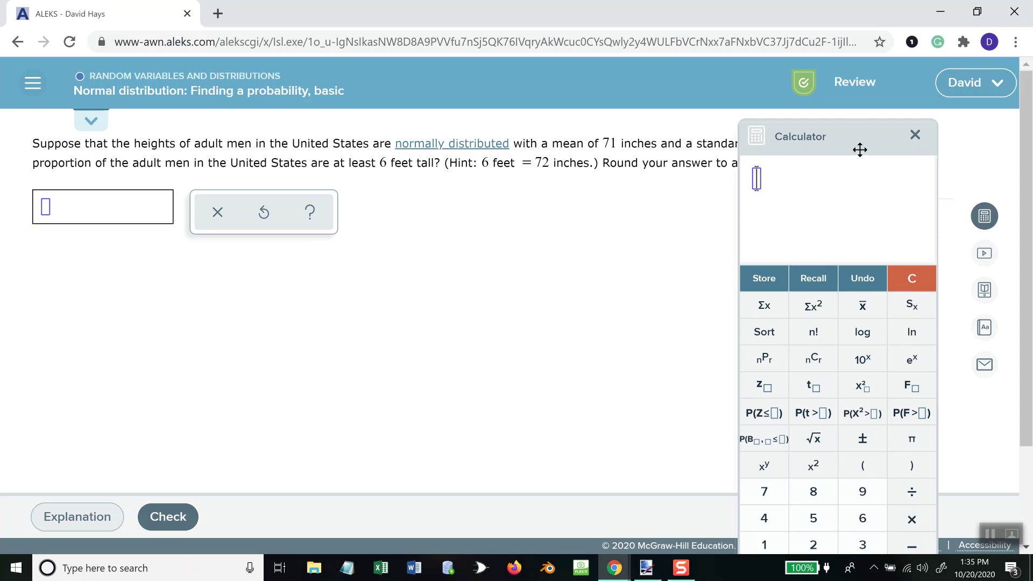
left_click(764, 544)
left_click(911, 544)
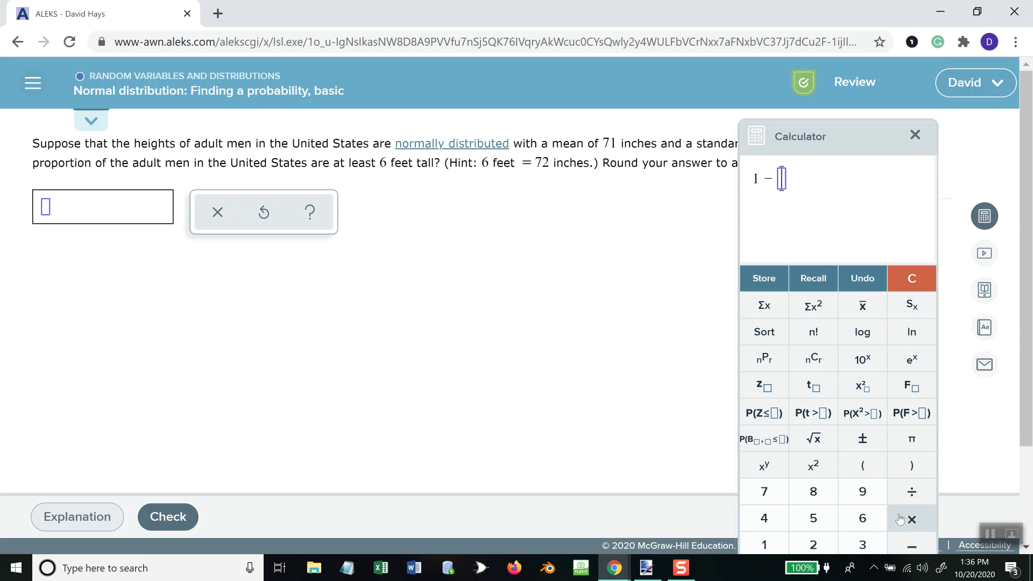
left_click(771, 412)
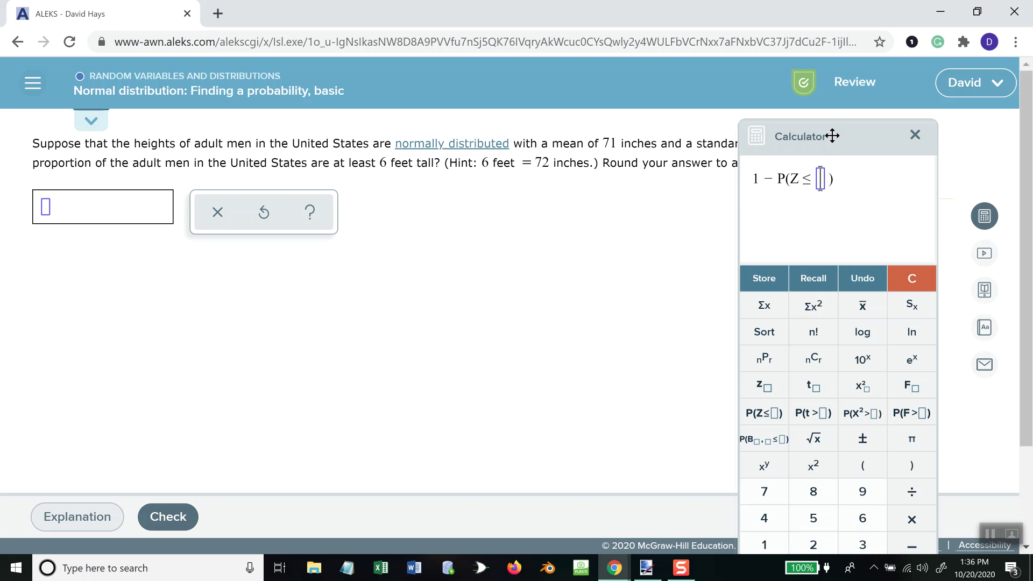
left_click_drag(833, 139, 823, 73)
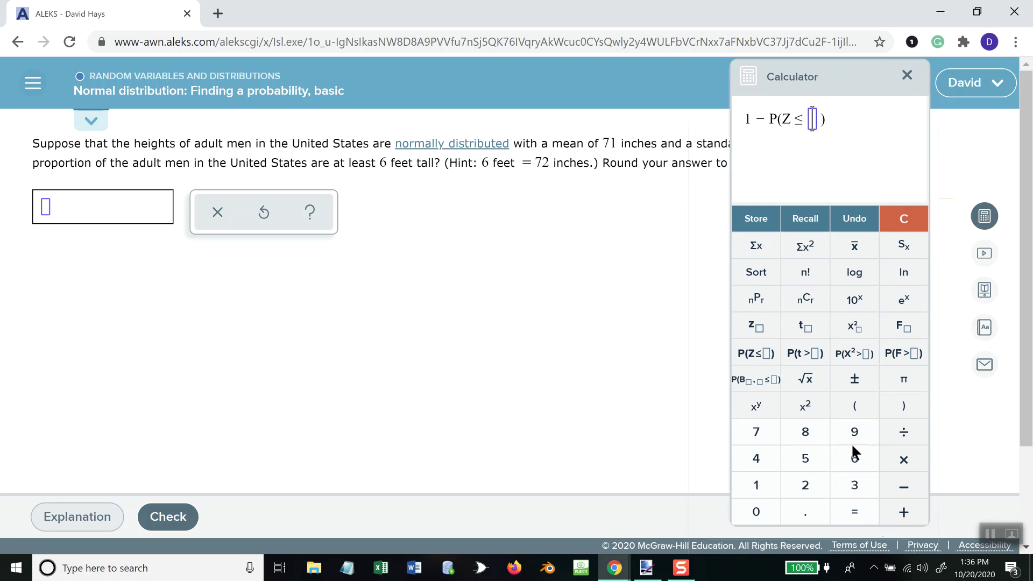
Fill in (72−71)/3.5, evaluate to 0.3875484811, and enter 0.3874 as the answer.
type("72/")
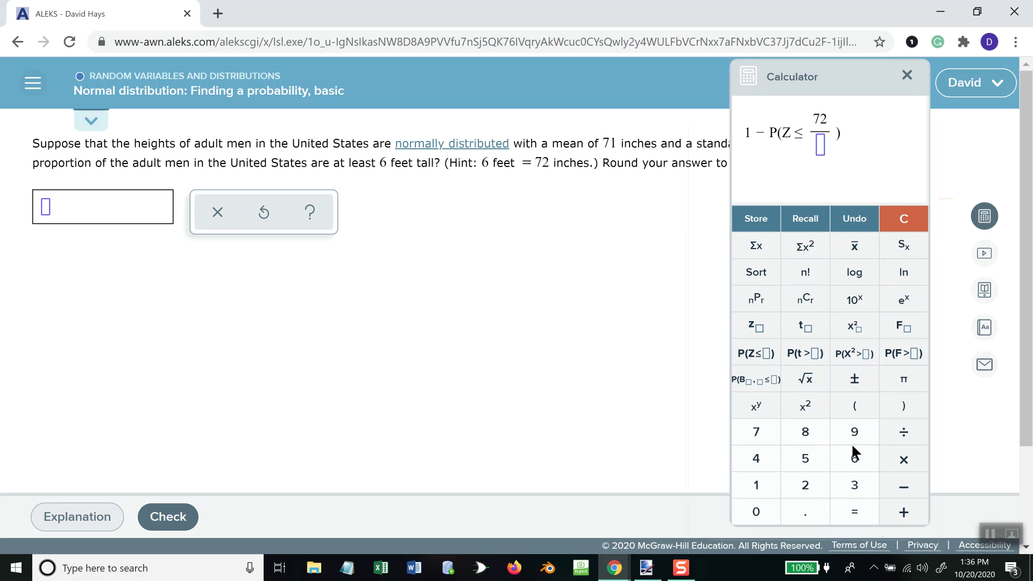
left_click_drag(856, 79, 851, 202)
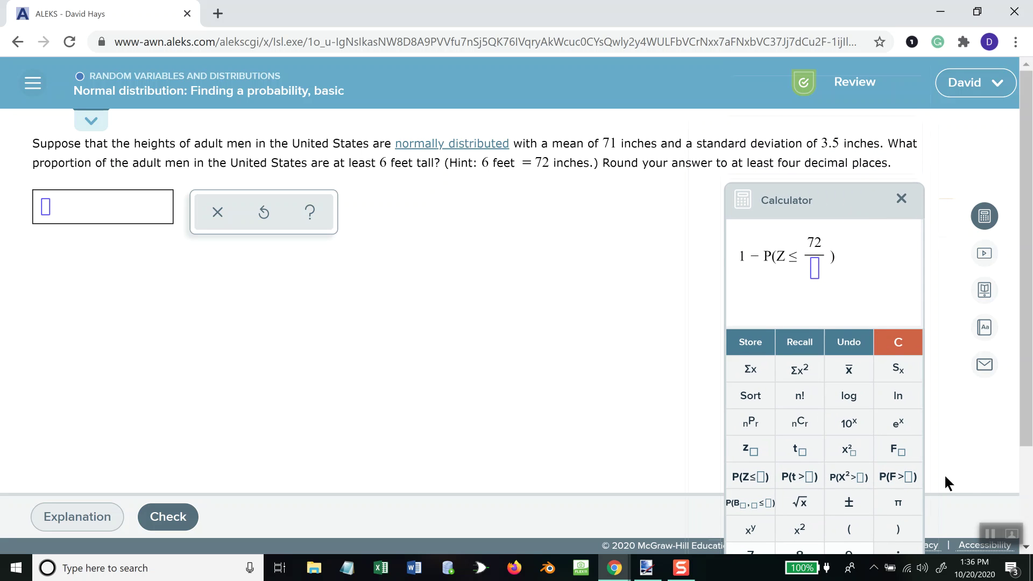
left_click_drag(853, 200, 922, 98)
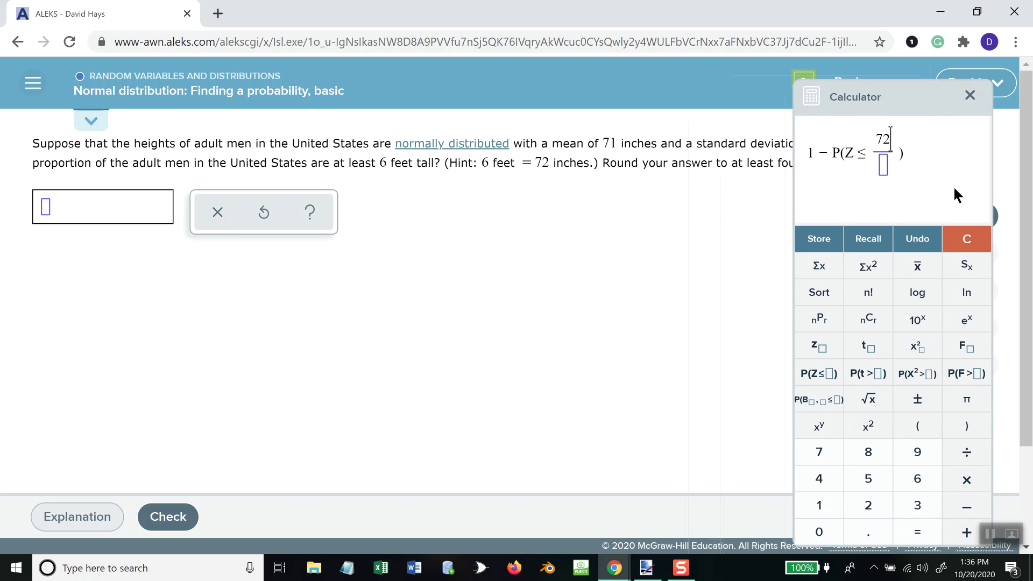
left_click(968, 507)
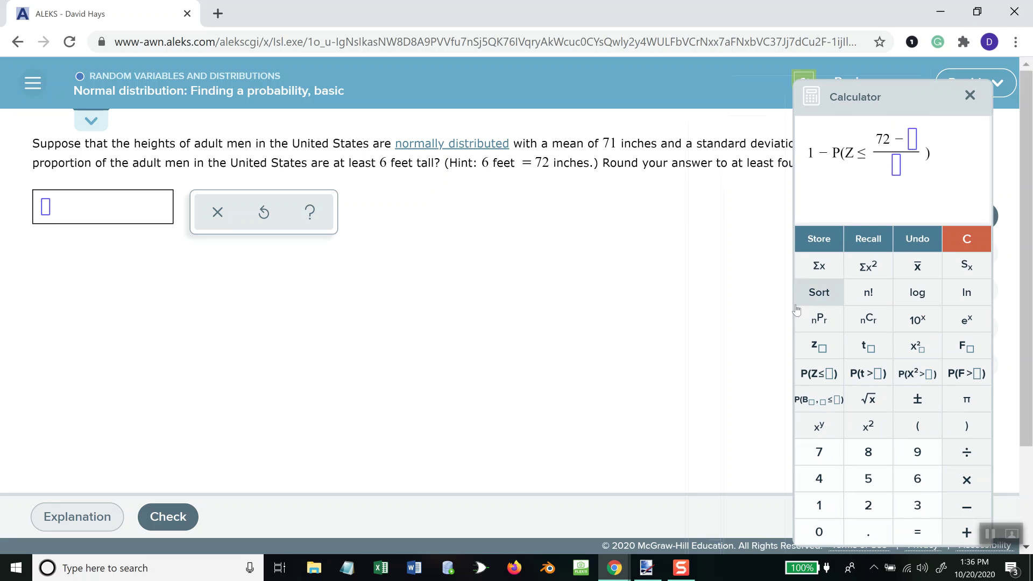
type("71")
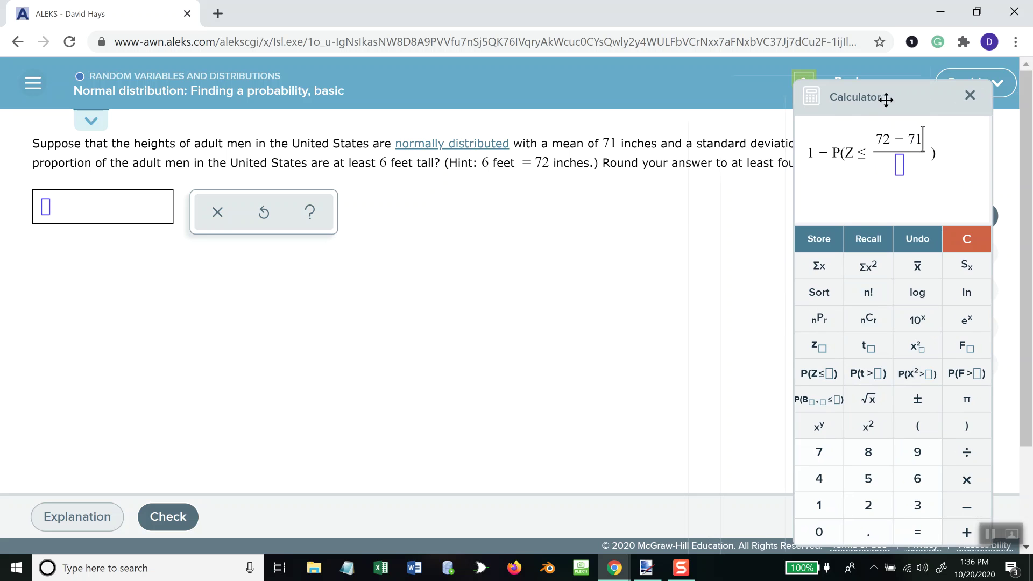
left_click_drag(884, 99, 836, 79)
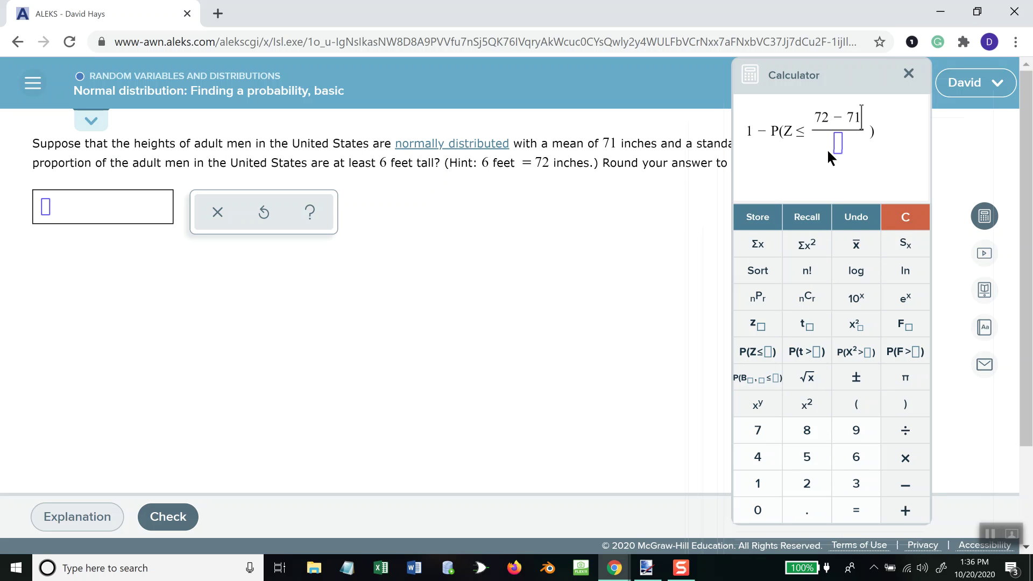
type("3.5")
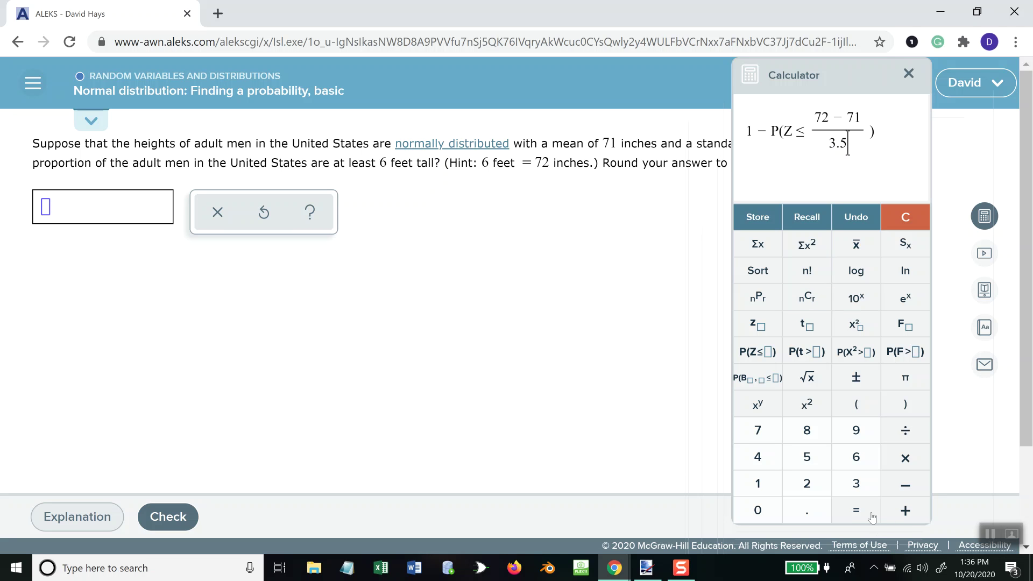
left_click(858, 512)
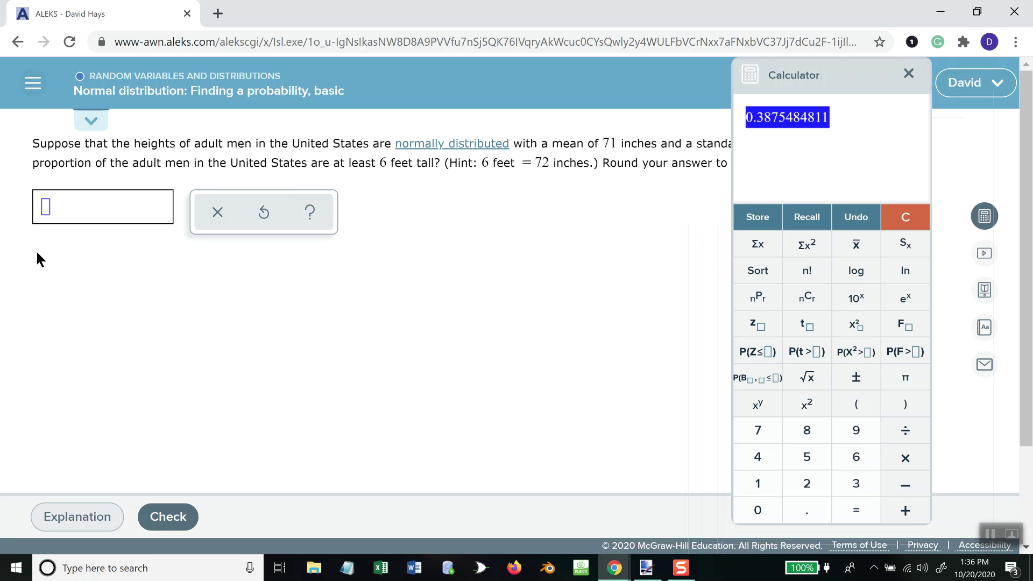
type("0.3874")
Submit 0.3874, correct it to 0.3875 for acceptance, and load another practice problem.
left_click(159, 514)
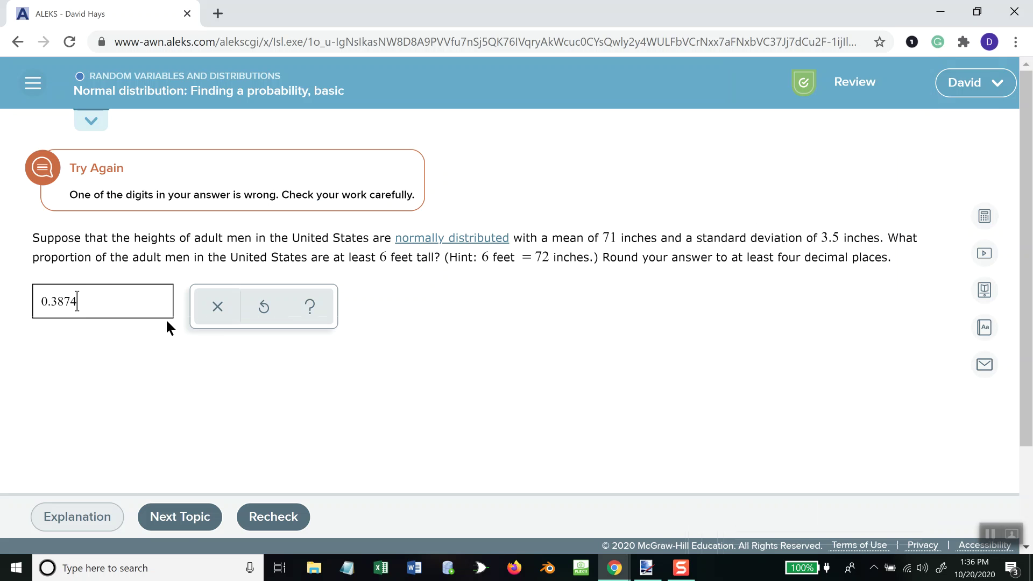
left_click(72, 296)
key("BackSpace")
type("5")
left_click(264, 514)
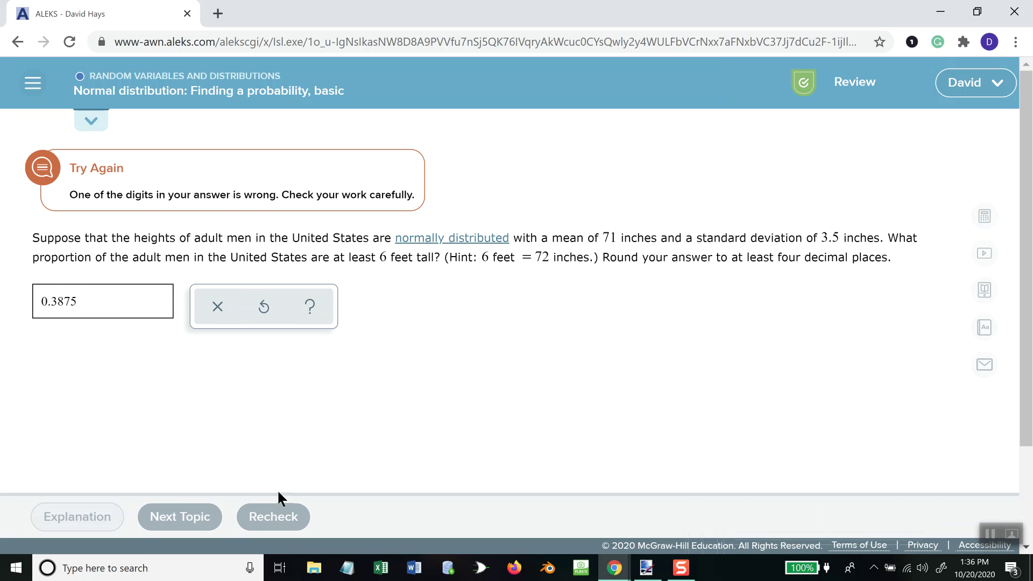
left_click(203, 508)
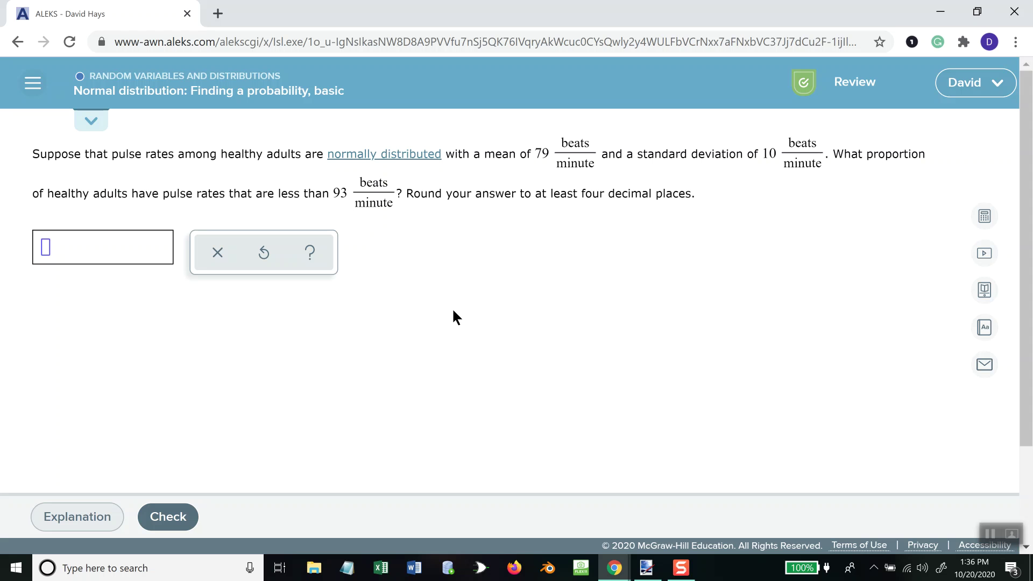
Set the paint.net canvas height to 4000 pixels, making it 2000 × 4000.
key("alt+Tab")
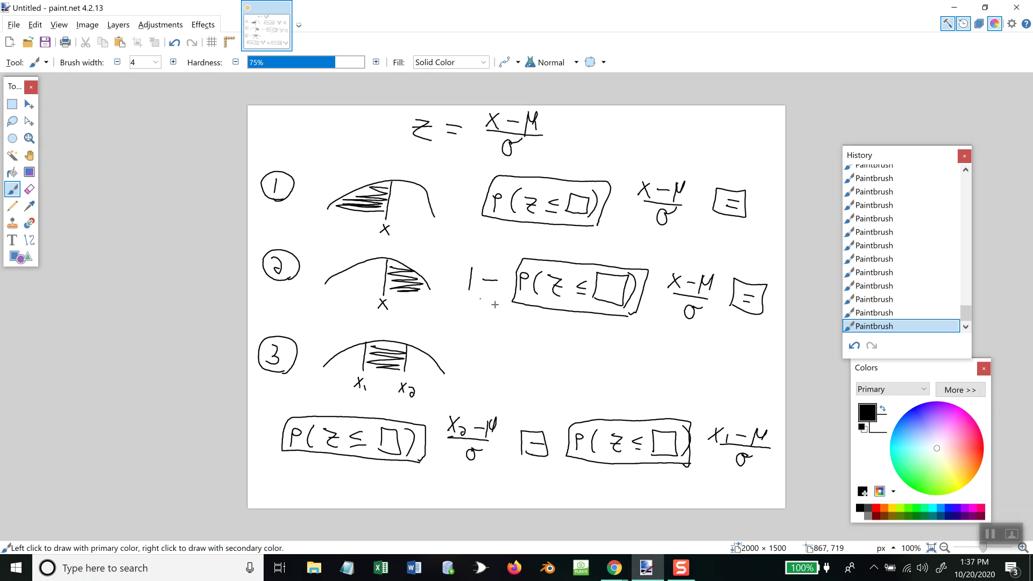
left_click(87, 25)
left_click(106, 66)
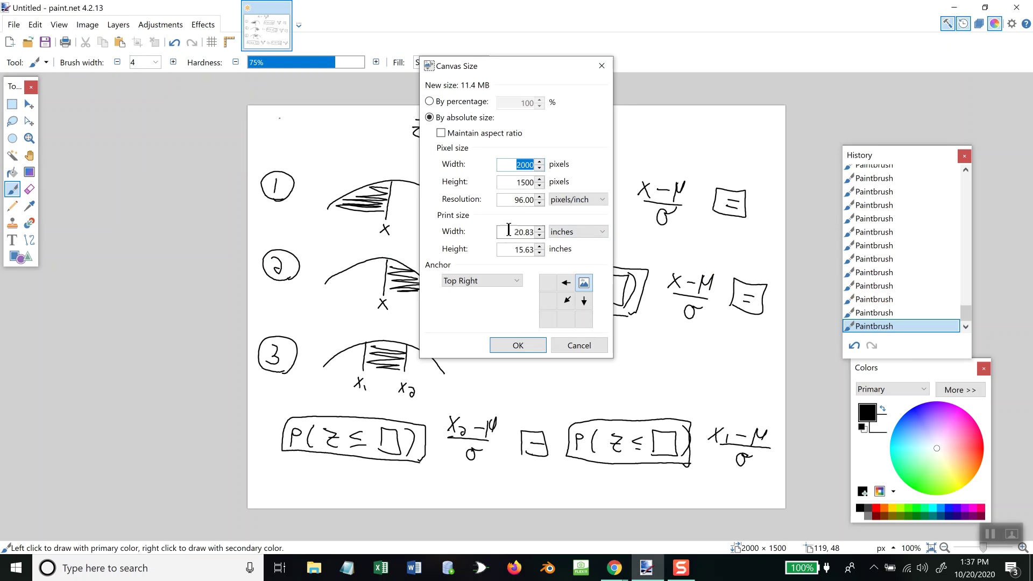
key("Tab")
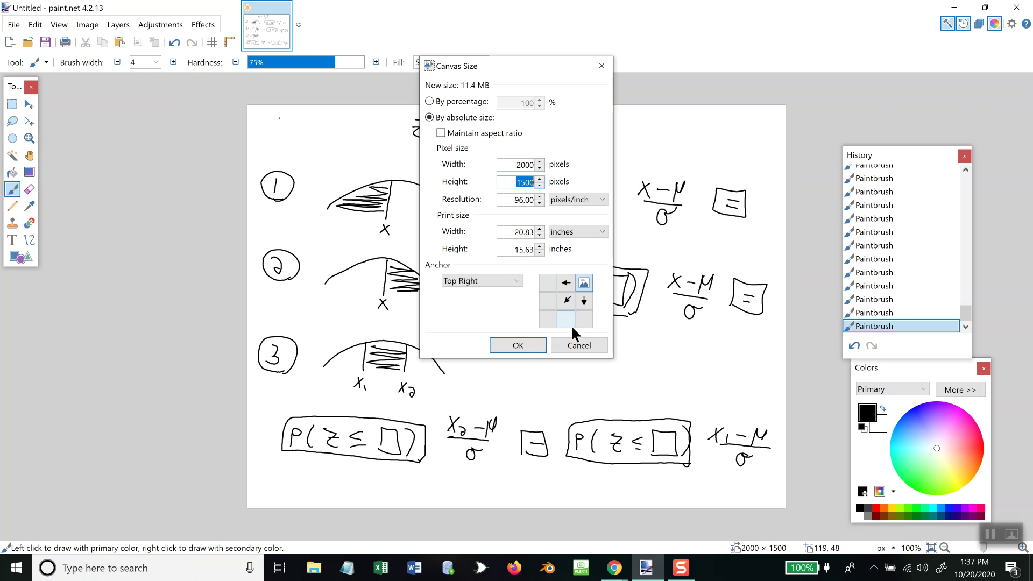
type("4000")
left_click(517, 346)
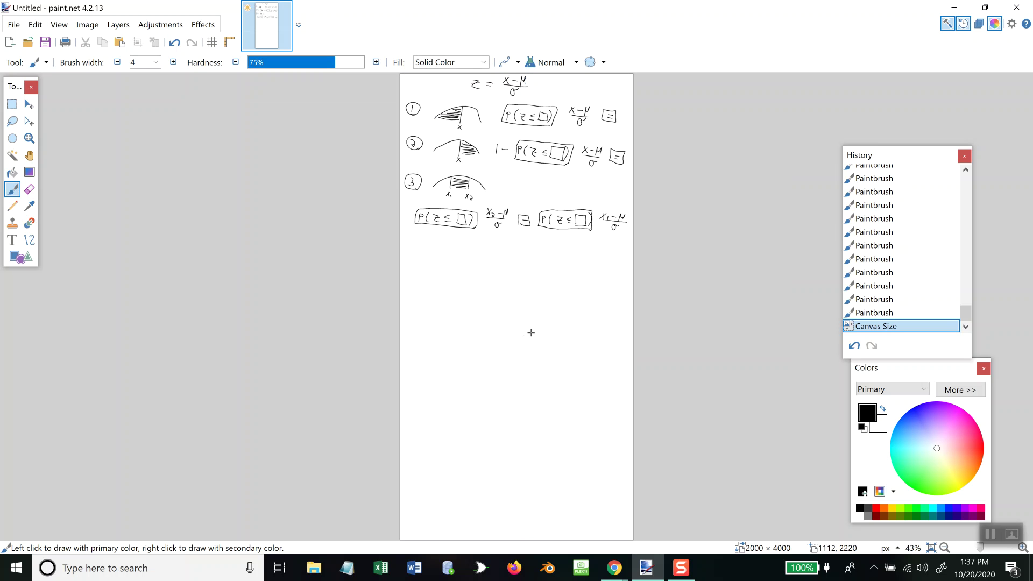
Handwrite the example header 'ex: μ = 10, σ = 2' below the case 3 formulas.
scroll(513, 361, "up", 3, "ctrl")
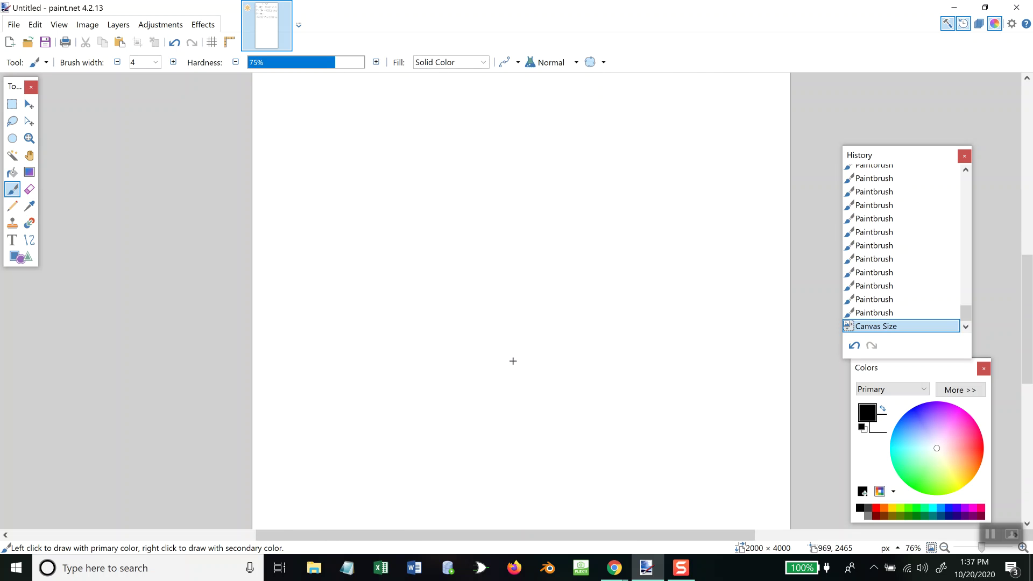
scroll(521, 352, "up", 1)
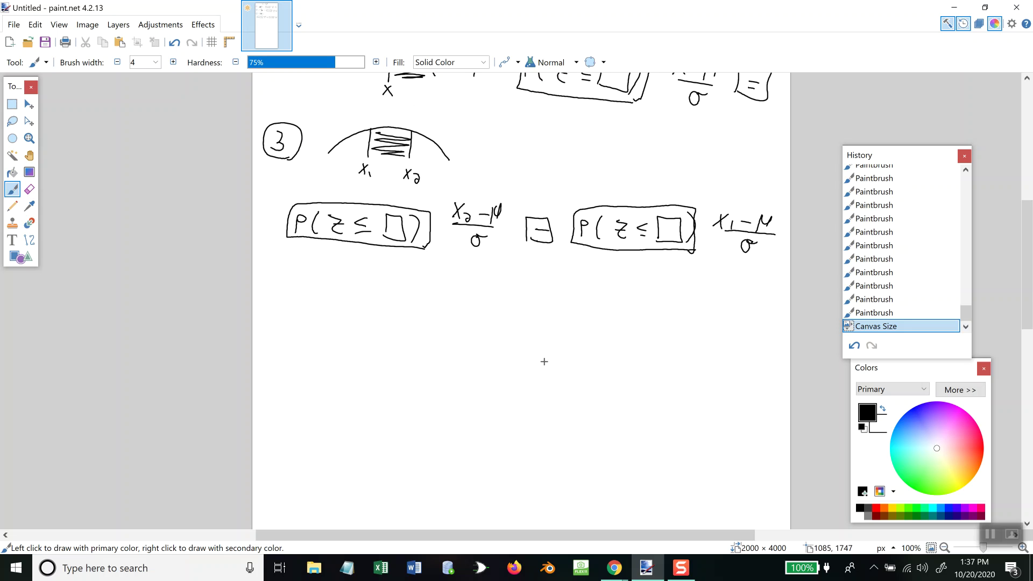
mouse_move(323, 279)
left_mouse_down()
mouse_move(321, 307)
mouse_move(358, 285)
left_mouse_up()
left_click_drag(346, 295, 355, 294)
left_click_drag(273, 271, 289, 277)
left_click_drag(289, 265, 280, 277)
left_click(298, 264)
left_click(300, 272)
left_click_drag(381, 285, 379, 300)
mouse_move(390, 284)
left_mouse_down()
mouse_move(386, 301)
mouse_move(468, 292)
left_mouse_up()
left_click_drag(461, 300, 486, 307)
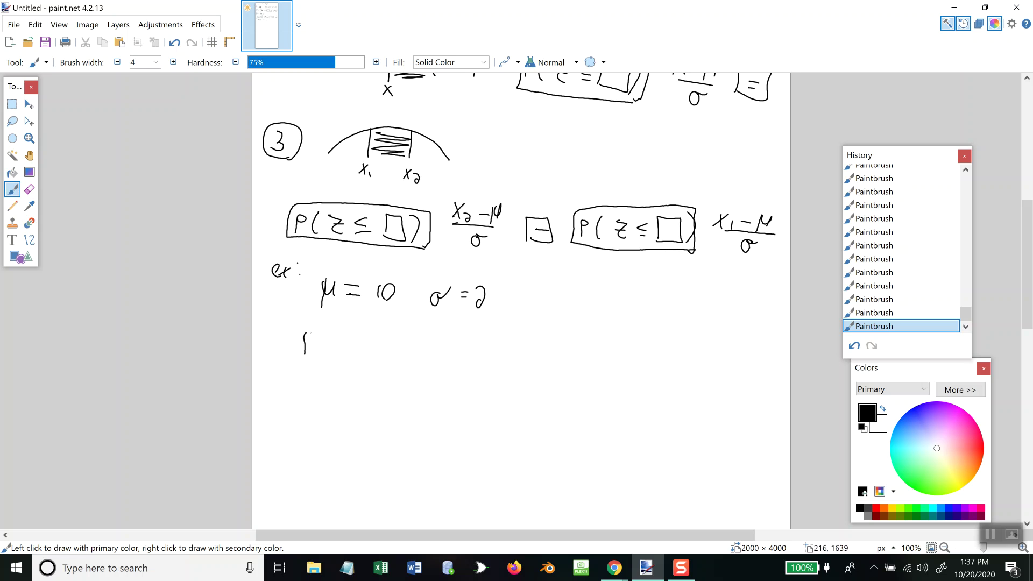
Write P(8.1 ≤ X ≤ 10.2), label the bounds x₁ and x₂, and begin P(Z ≤.
left_click_drag(306, 332, 325, 365)
left_click_drag(346, 349, 348, 361)
left_click_drag(362, 355, 360, 360)
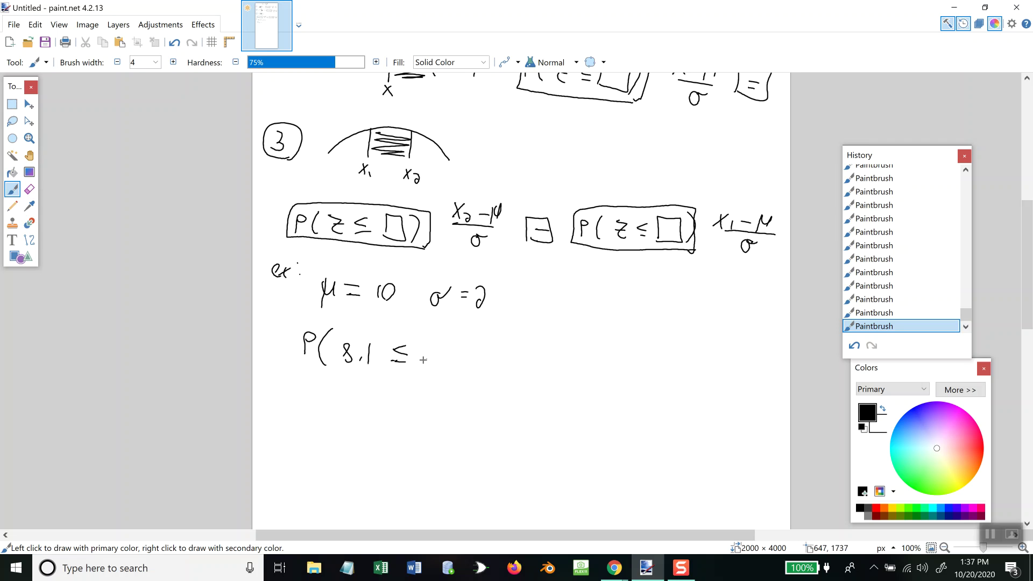
left_click_drag(439, 346, 425, 362)
left_click_drag(426, 348, 463, 363)
left_click_drag(524, 354, 545, 369)
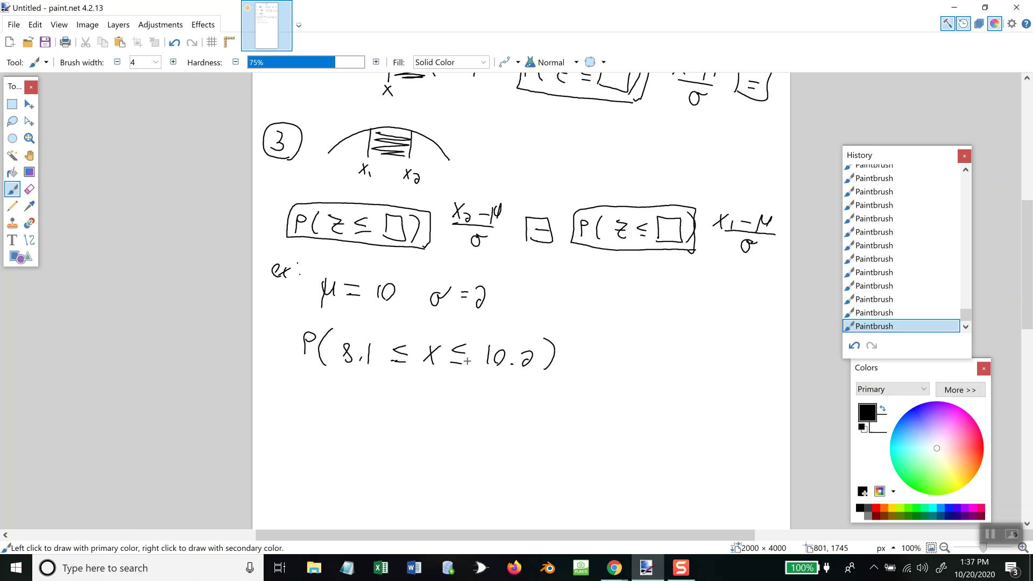
left_click_drag(343, 386, 354, 377)
left_click_drag(501, 394, 511, 382)
left_click_drag(500, 383, 520, 400)
left_click_drag(305, 429, 297, 445)
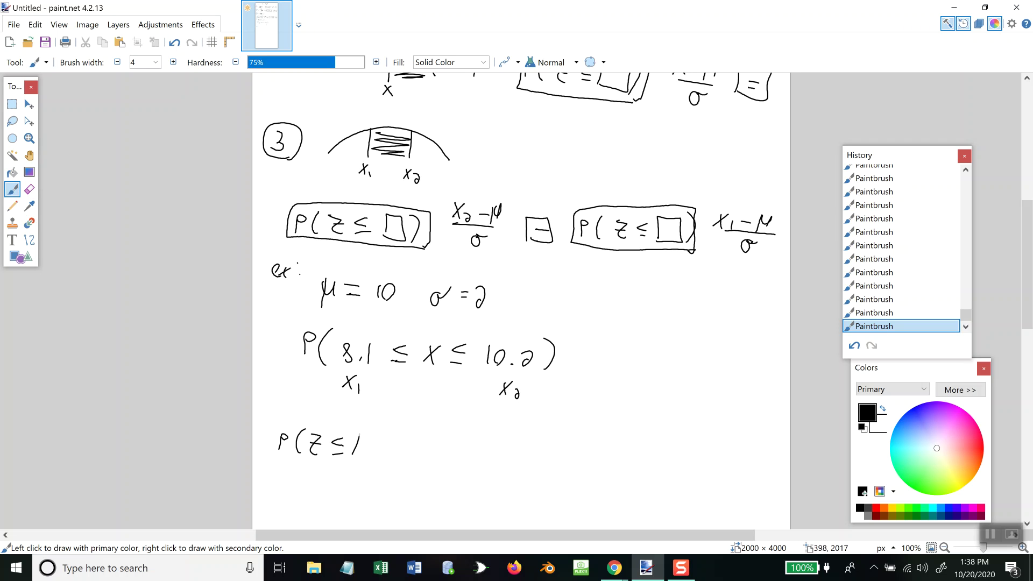
Complete the first term as P(Z ≤ (10.2−10)/2).
mouse_move(359, 433)
left_mouse_down()
mouse_move(374, 462)
mouse_move(355, 460)
left_mouse_up()
mouse_move(380, 433)
left_mouse_down()
mouse_move(383, 457)
mouse_move(336, 469)
mouse_move(277, 459)
mouse_move(296, 414)
mouse_move(389, 422)
mouse_move(385, 456)
left_mouse_up()
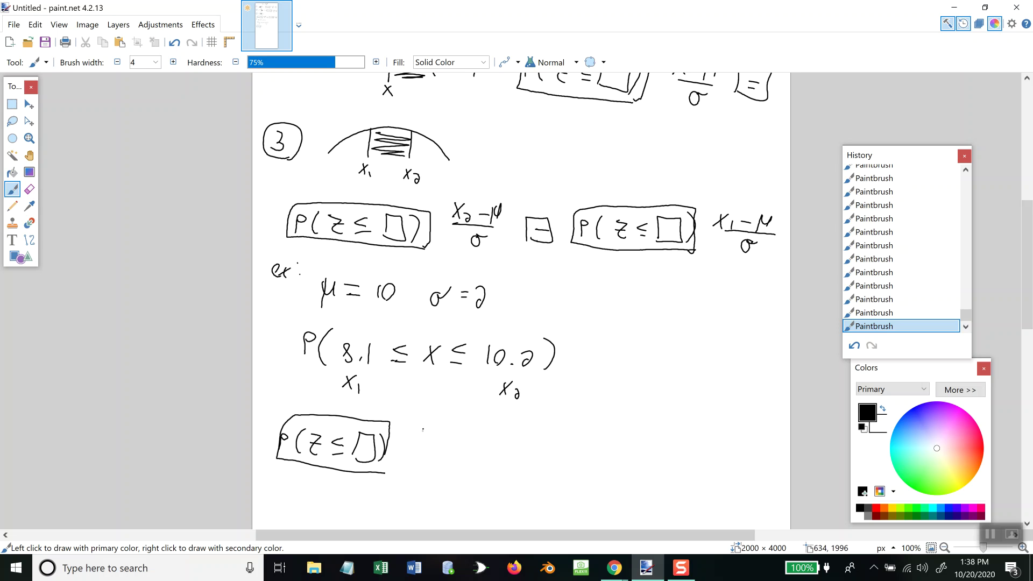
left_click(439, 440)
mouse_move(428, 440)
left_mouse_down()
mouse_move(434, 432)
mouse_move(482, 444)
left_mouse_up()
left_click(459, 437)
mouse_move(493, 435)
left_mouse_down()
mouse_move(492, 453)
mouse_move(467, 474)
left_mouse_up()
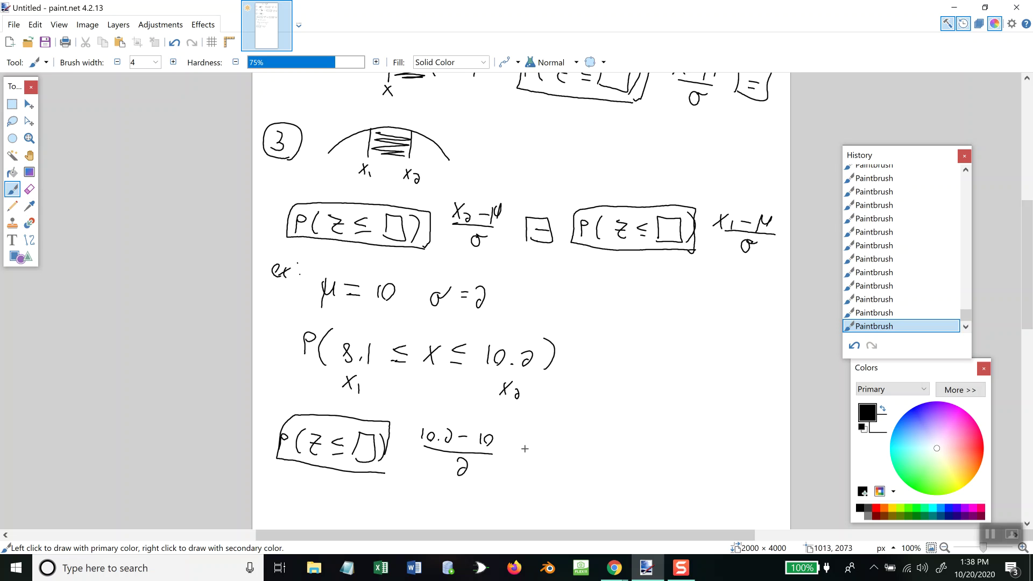
Subtract P(Z ≤ (8.1−10)/2) to finish the example, then return to ALEKS.
mouse_move(517, 446)
left_mouse_down()
mouse_move(541, 468)
mouse_move(541, 455)
mouse_move(612, 471)
mouse_move(665, 458)
mouse_move(646, 478)
left_mouse_up()
left_click_drag(667, 445, 675, 480)
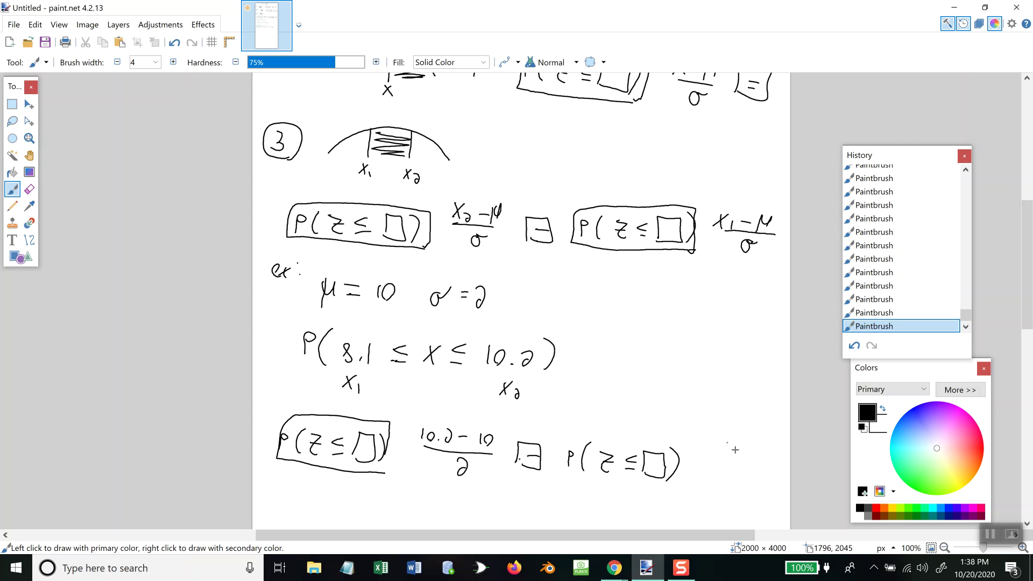
left_click(652, 412)
left_click(725, 451)
left_click_drag(710, 435, 732, 453)
left_click_drag(739, 444, 749, 445)
mouse_move(773, 456)
left_mouse_down()
mouse_move(709, 459)
mouse_move(743, 479)
left_mouse_up()
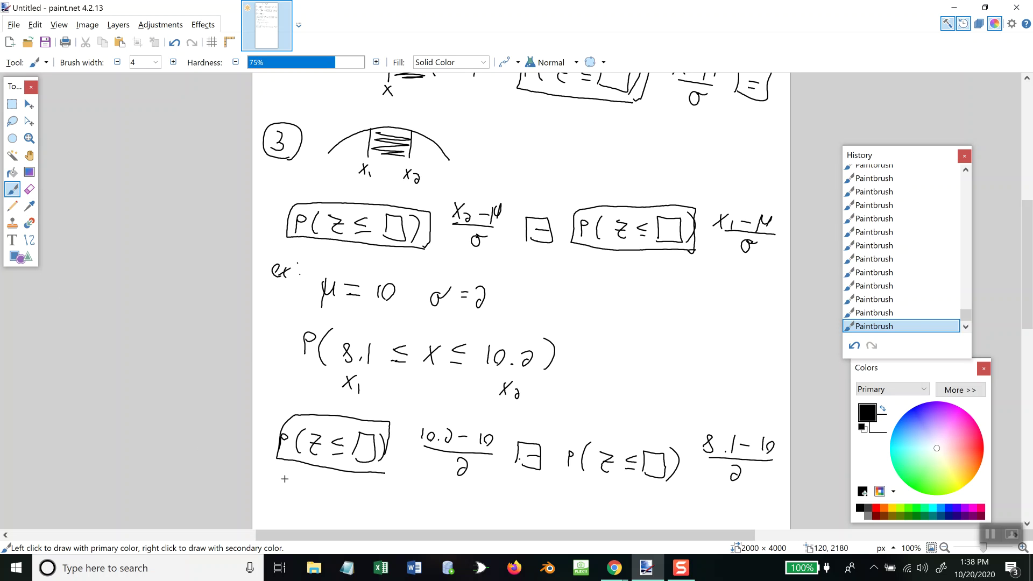
key("alt+Tab")
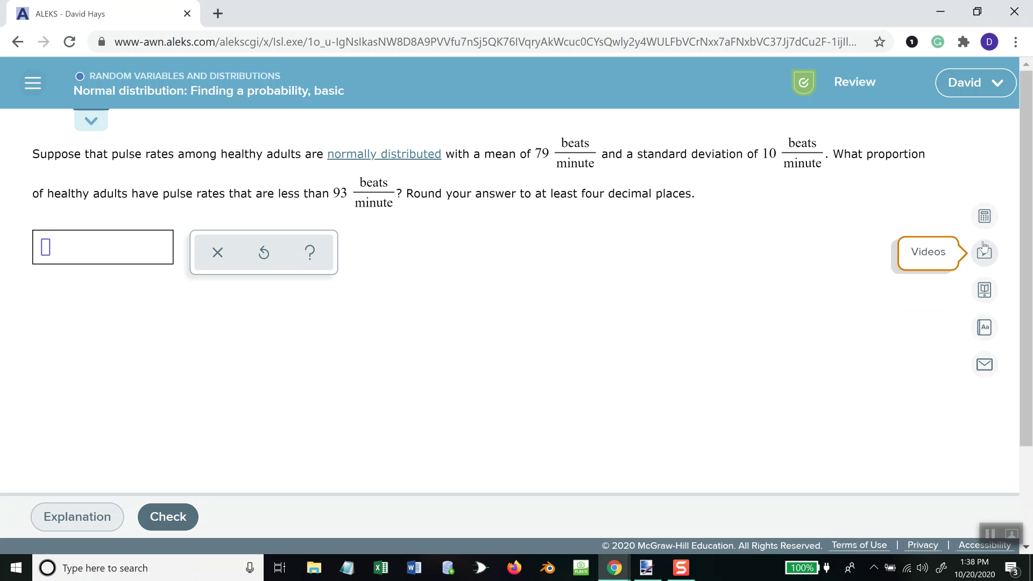
Bring up the ALEKS calculator, reveal its keypad, and insert a P(Z ≤ □) term.
left_click(984, 216)
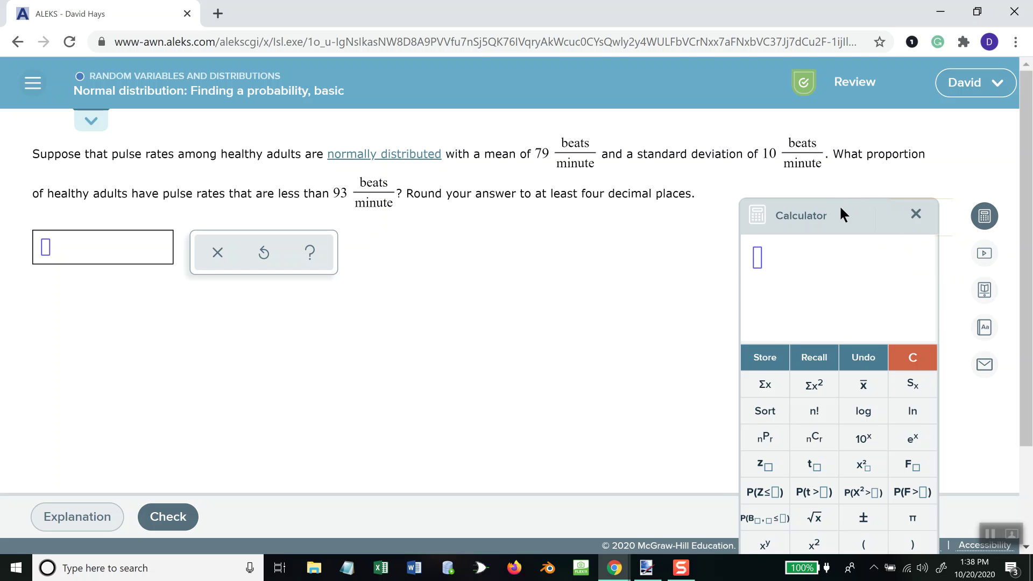
left_click_drag(843, 213, 833, 92)
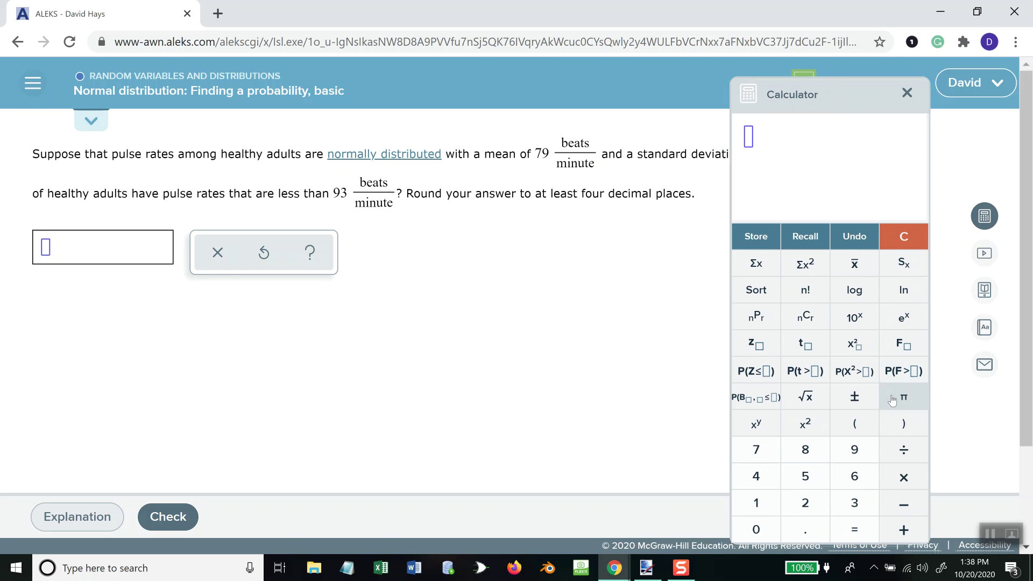
key("alt+Tab")
key("alt+Tab")
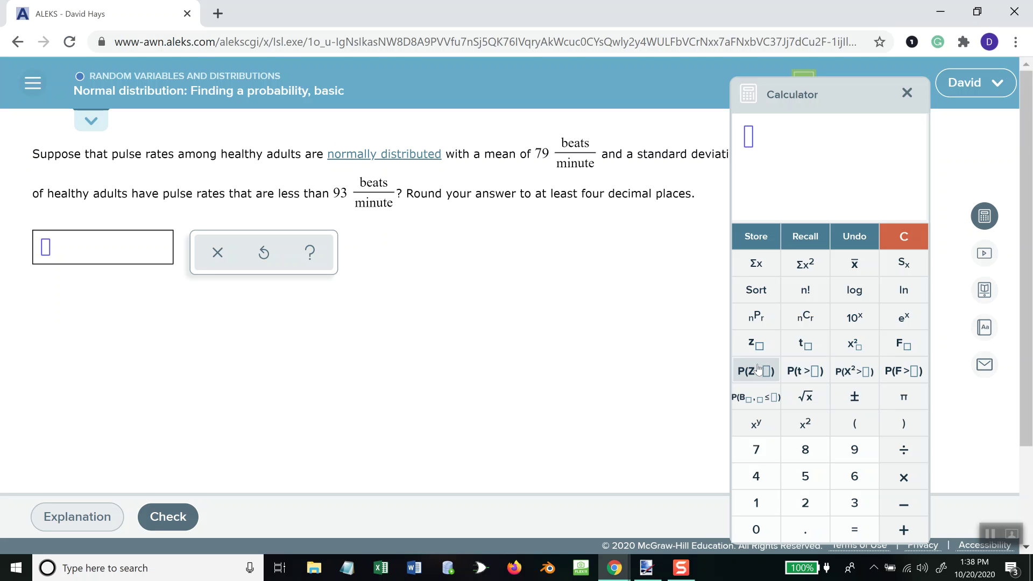
left_click(756, 371)
key("alt+Tab")
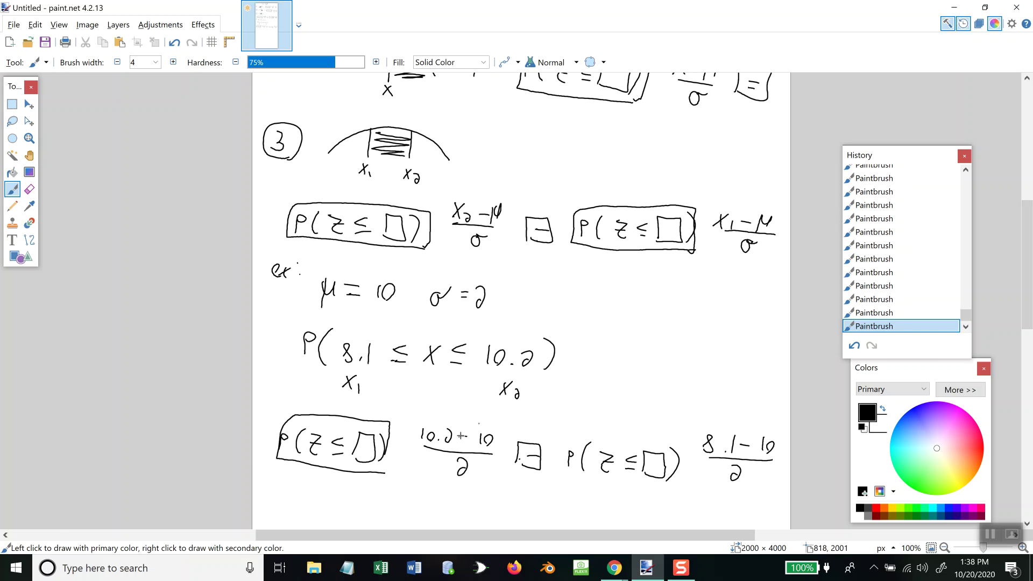
key("alt+Tab")
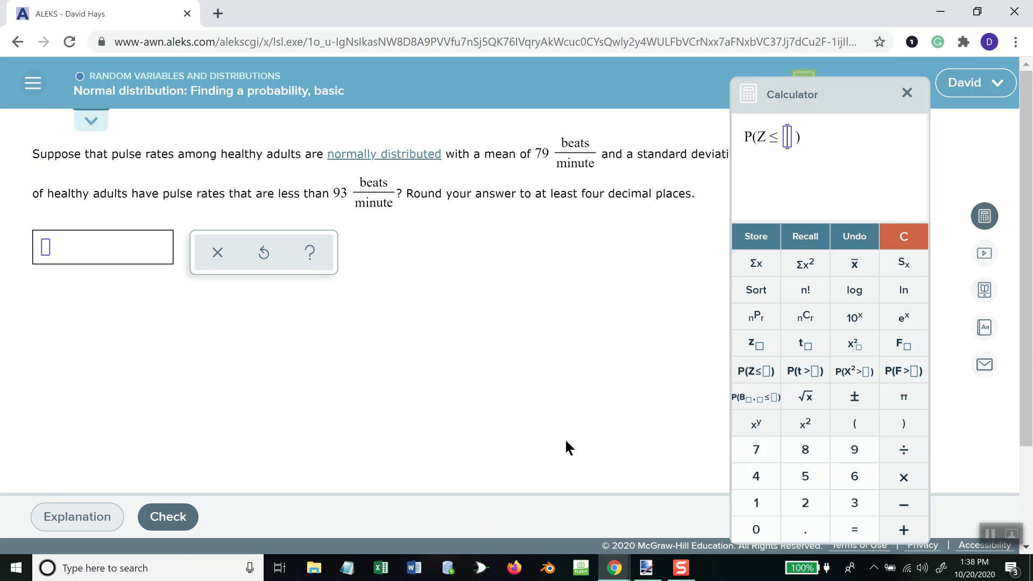
Fill the term as P(Z ≤ (10.2 − 10)/2), checking values against the handwritten notes.
type("10.2/")
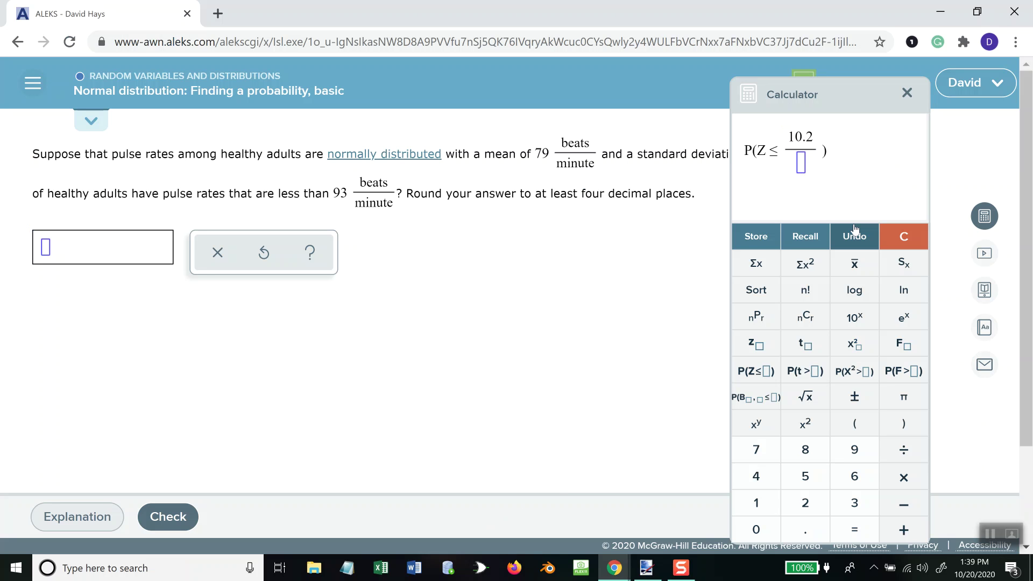
key("Up")
type("-10")
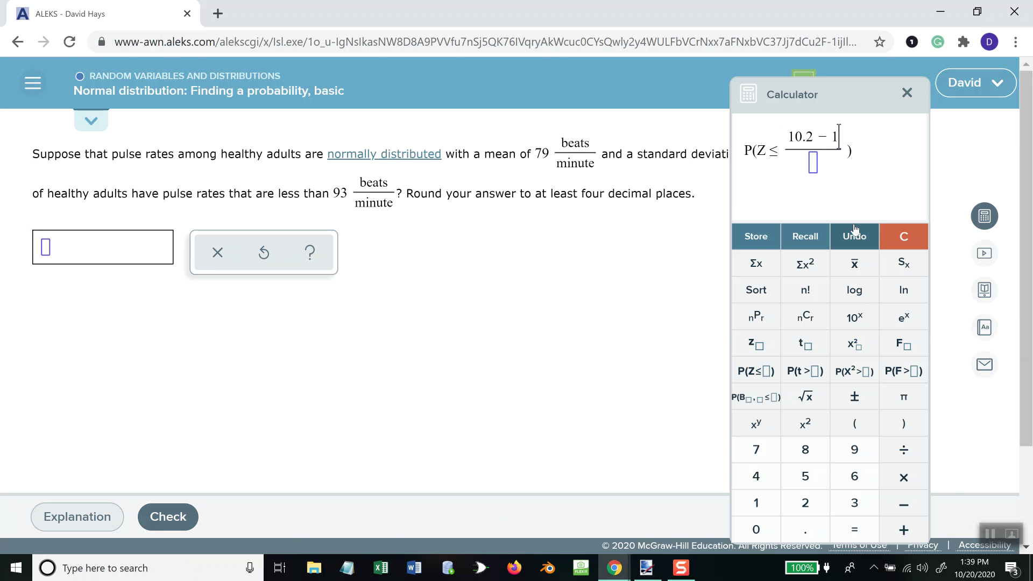
key("alt+Tab")
key("alt+Tab")
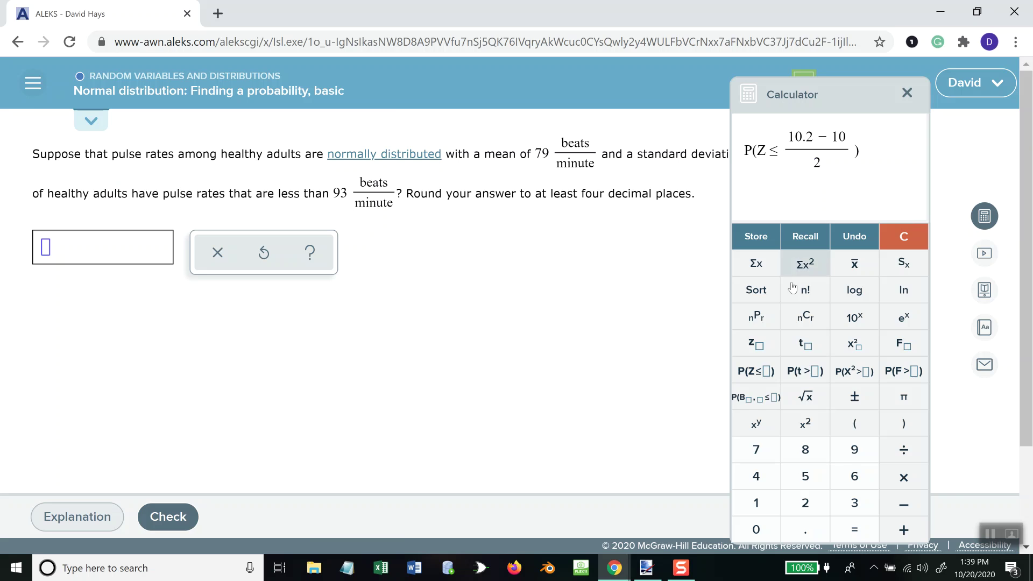
key("alt+Tab")
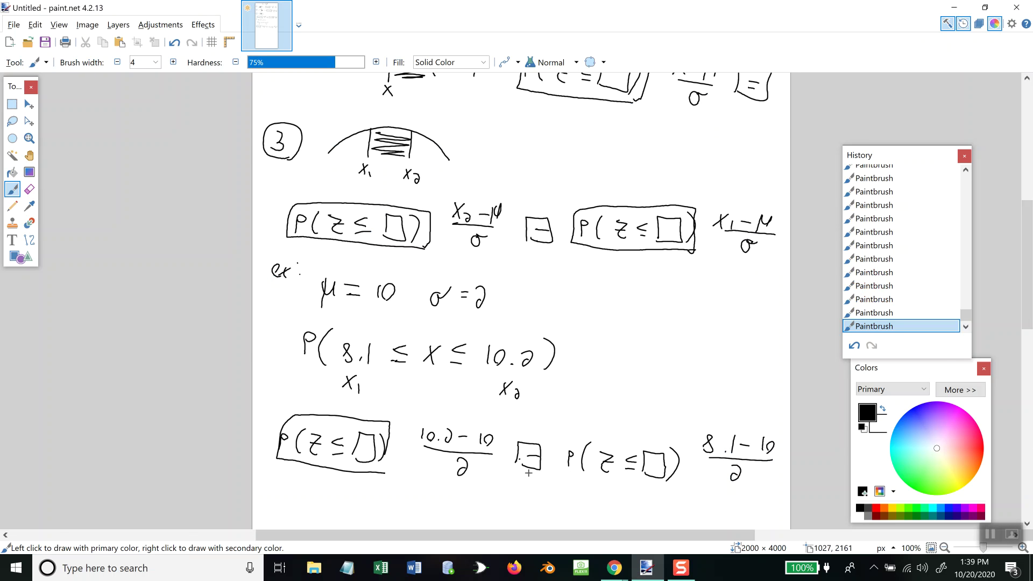
key("alt+Tab")
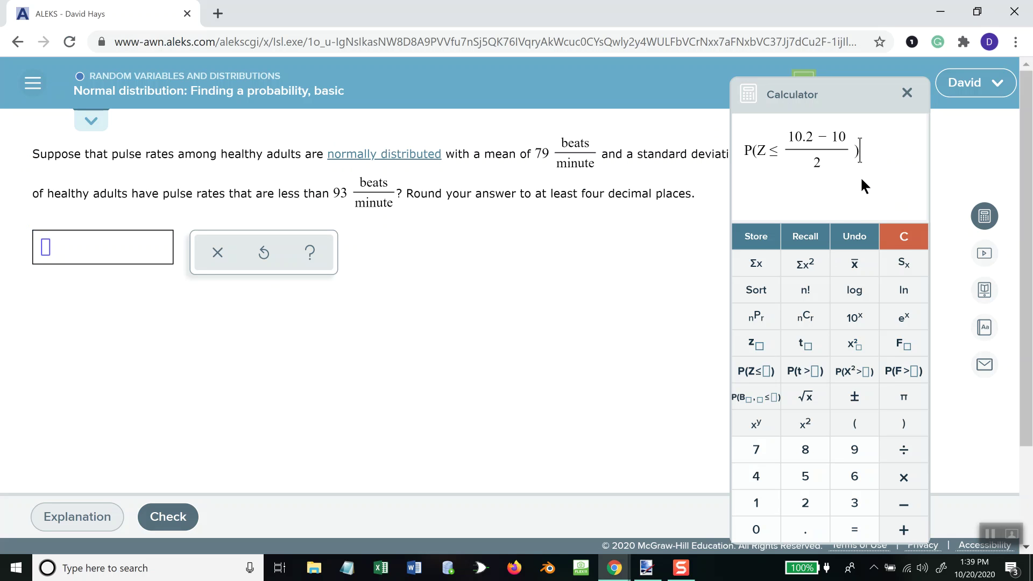
Append a subtracted P(Z ≤ □) term with 8.1 as a fraction numerator.
type("-")
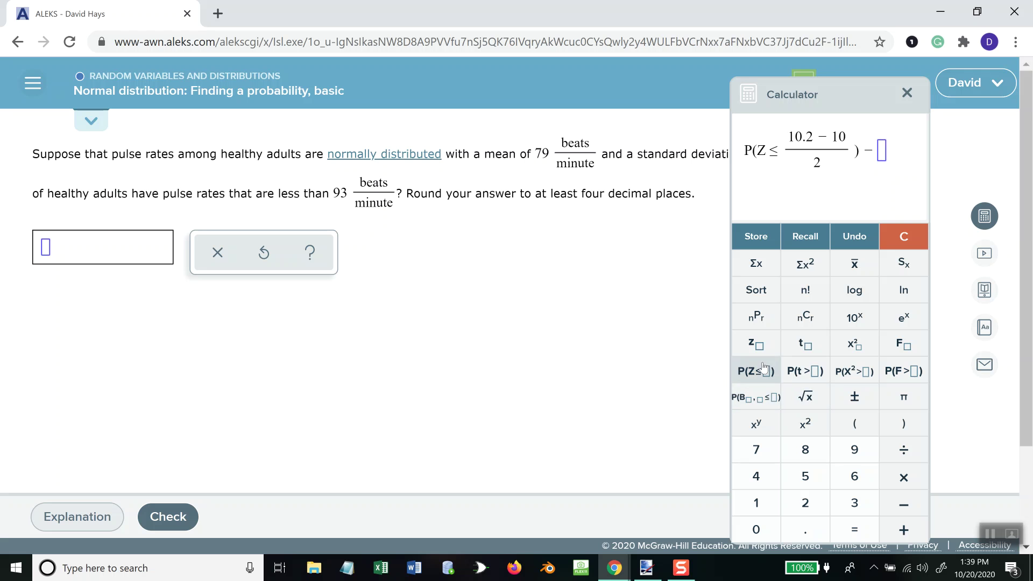
left_click(760, 371)
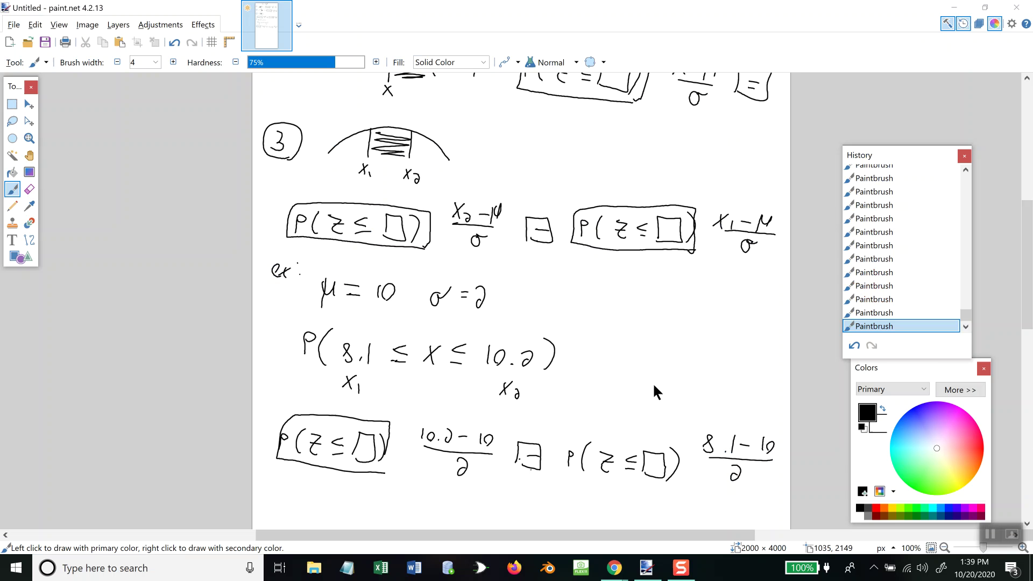
key("alt+Tab")
key("alt+Tab")
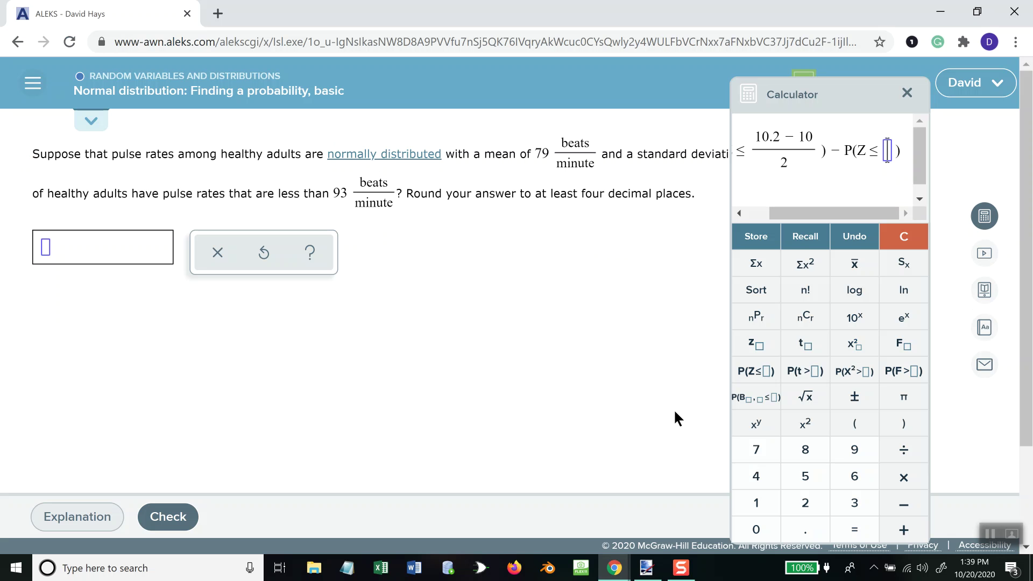
left_click(792, 449)
left_click(805, 530)
left_click(756, 502)
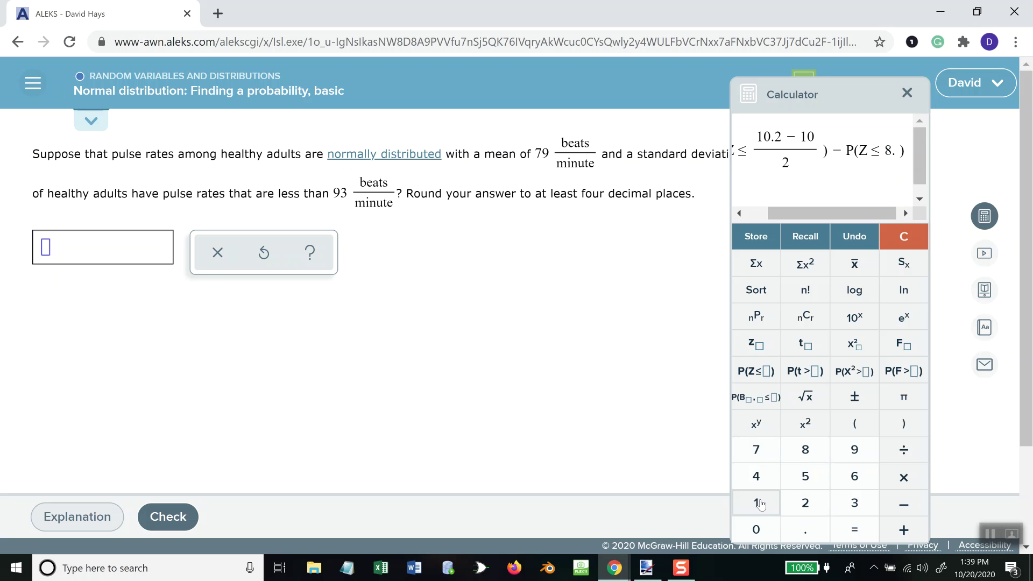
left_click(894, 457)
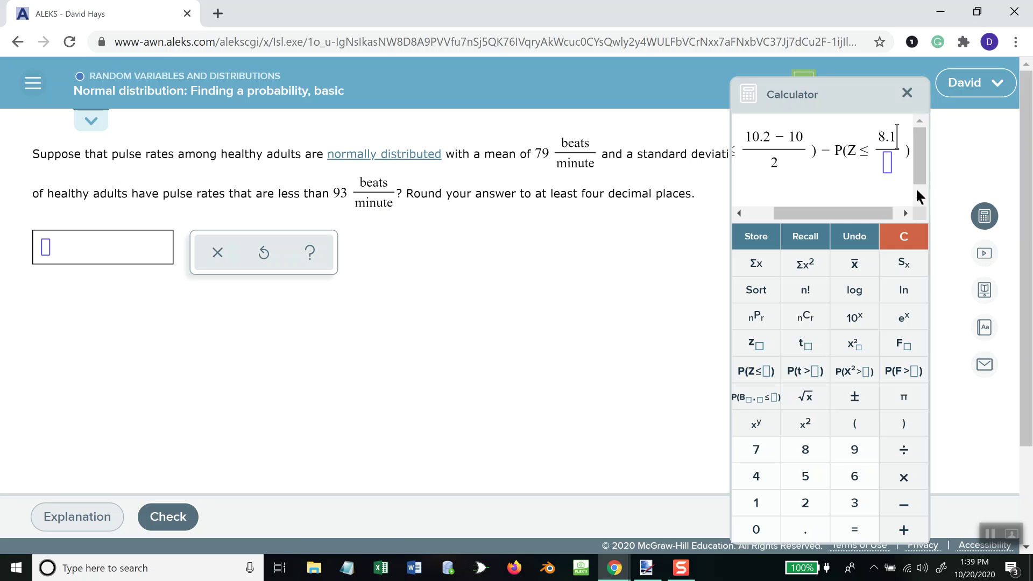
Complete the term as (8.1 − 10)/2 and evaluate, giving 0.36877171097.
key("alt+Tab")
key("alt+Tab")
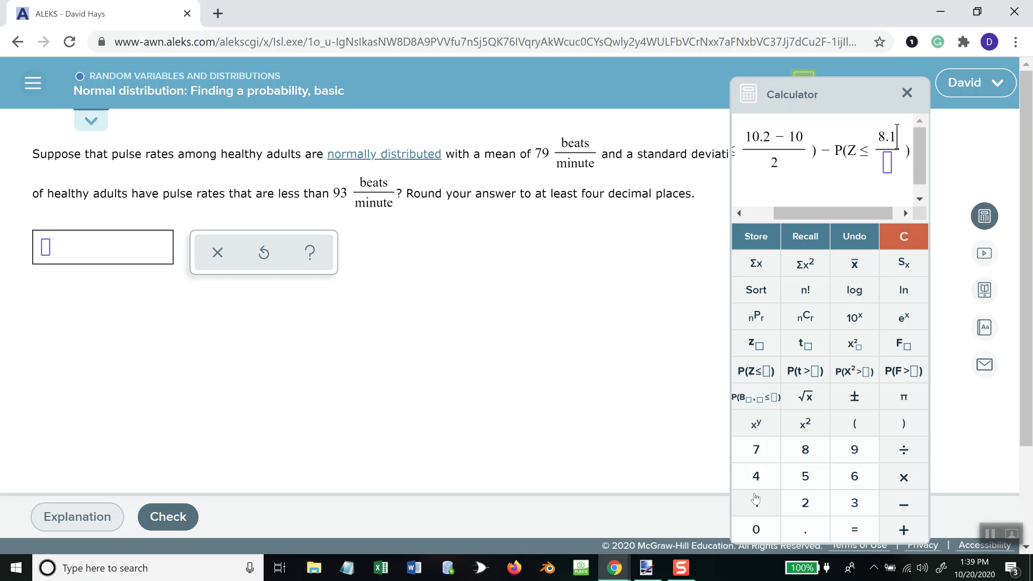
type("-10")
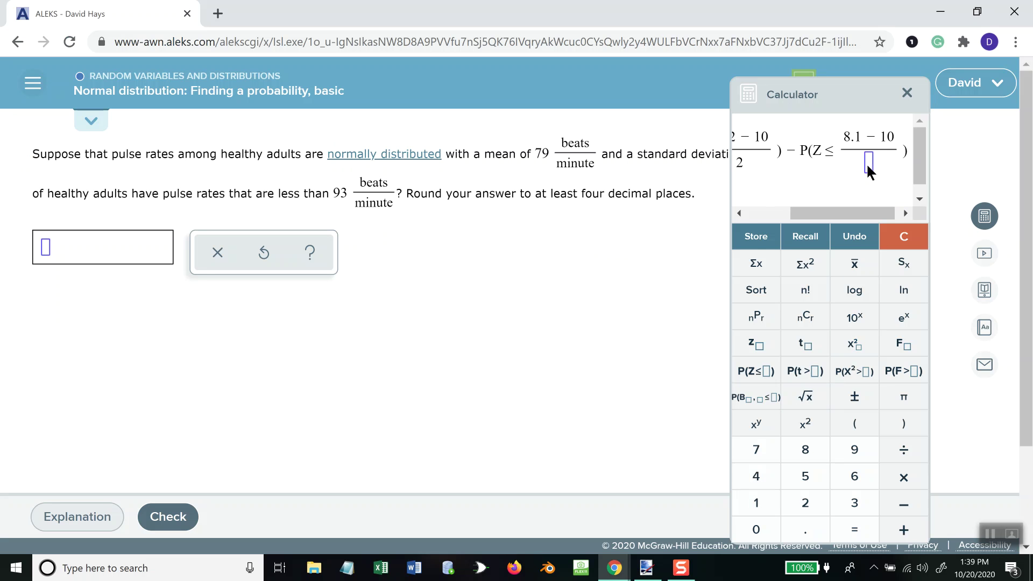
type("2")
left_click(855, 530)
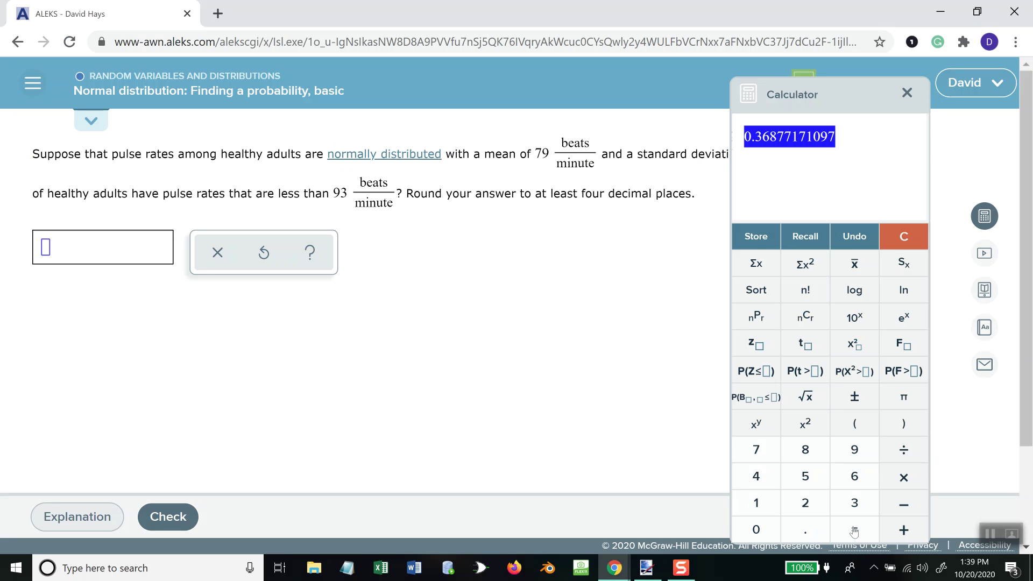